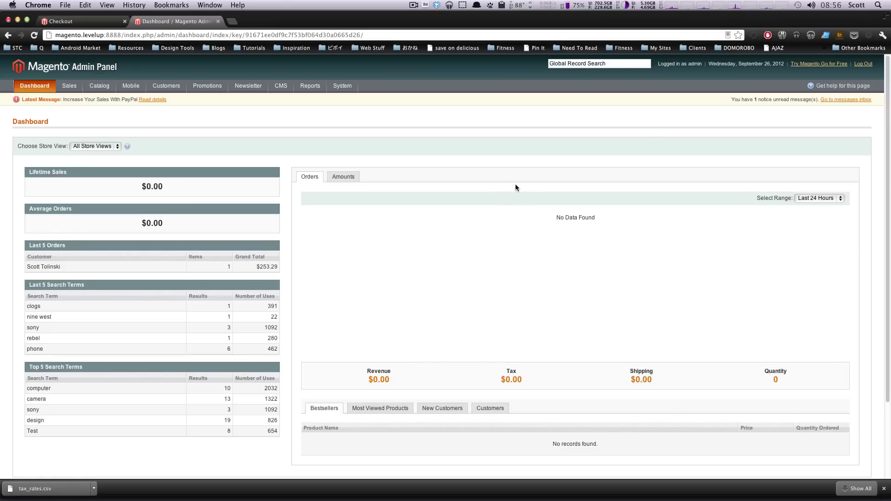
# Close the Chrome download bar and go to System > Import/Export > Export in the admin menu.
pyautogui.click(883, 489)
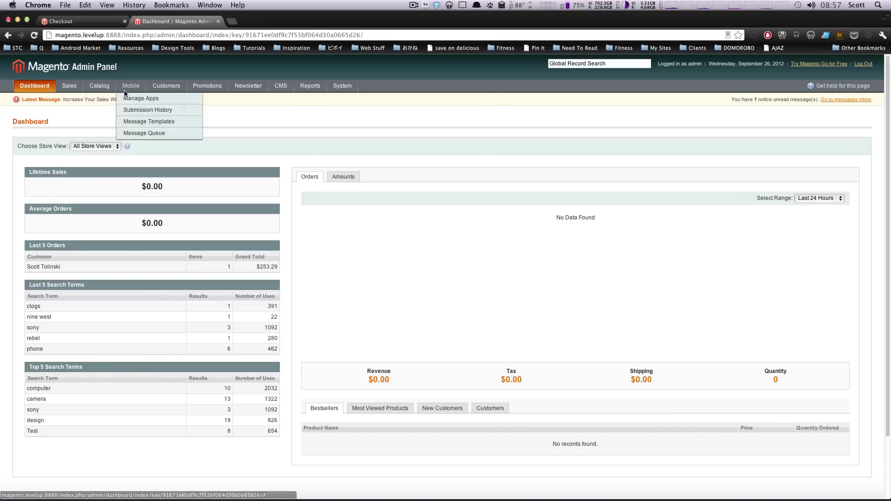
pyautogui.moveTo(223, 84)
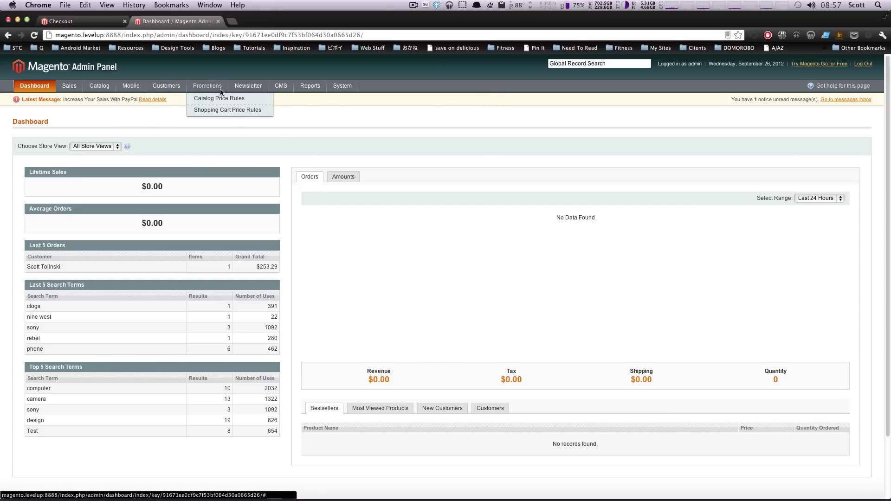
pyautogui.moveTo(356, 89)
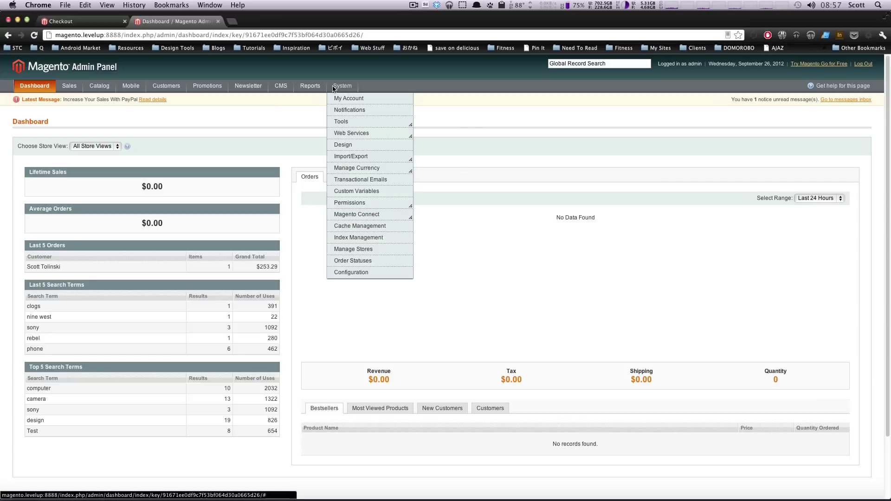
pyautogui.moveTo(366, 157)
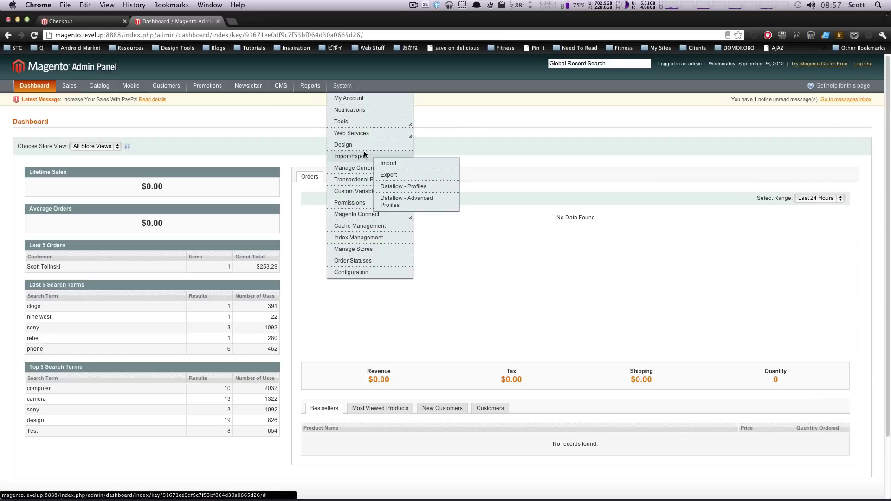
# On the export page, set Entity Type to Products and Export File Format to CSV.
pyautogui.click(396, 175)
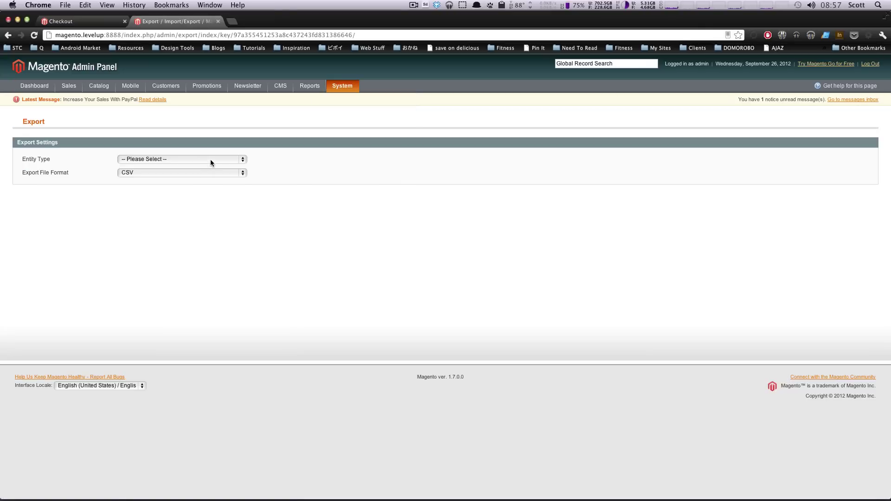
pyautogui.click(210, 159)
pyautogui.click(211, 168)
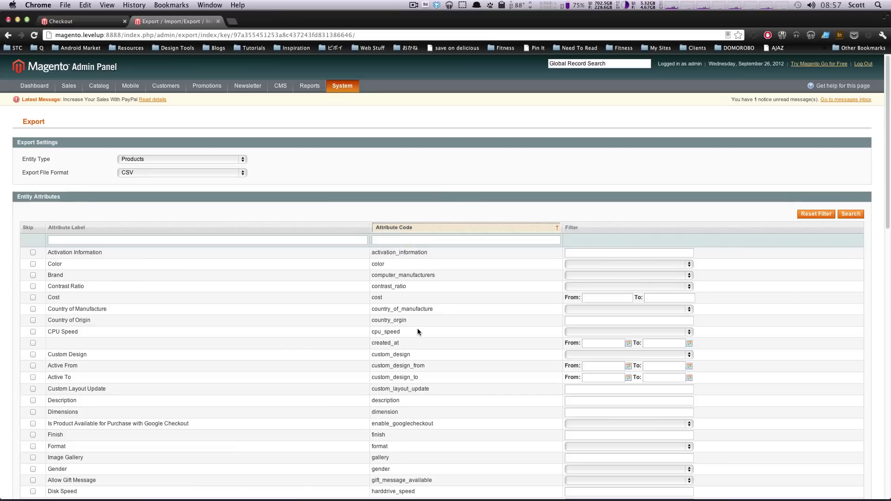
pyautogui.scroll(-5, 417, 328)
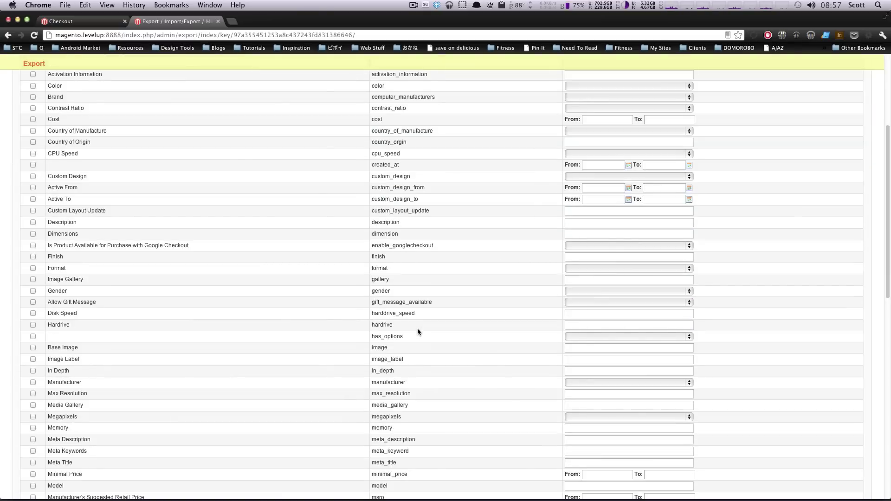
pyautogui.scroll(5, 416, 326)
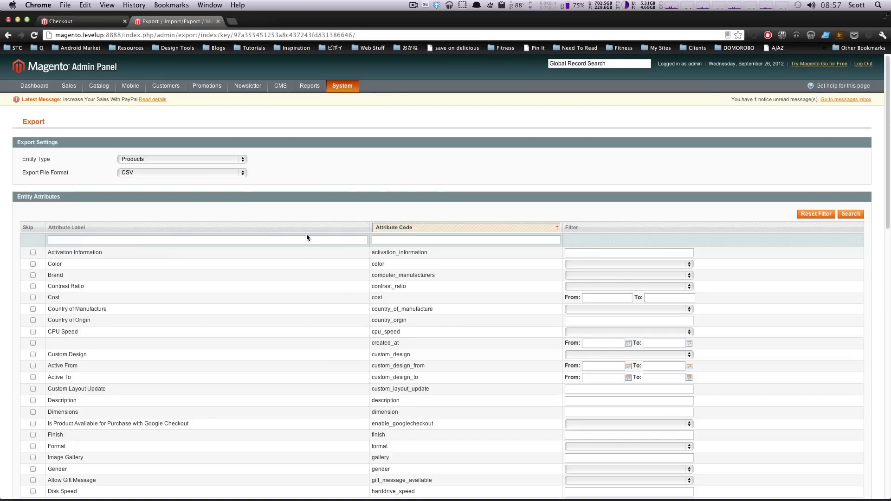
pyautogui.click(215, 174)
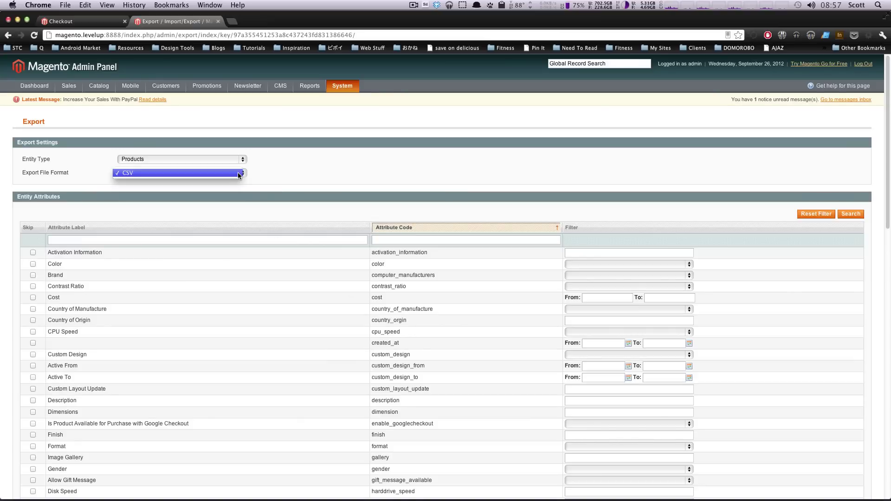
pyautogui.click(238, 173)
# Run the product export and show the downloaded CSV file in Finder.
pyautogui.scroll(-20, 319, 177)
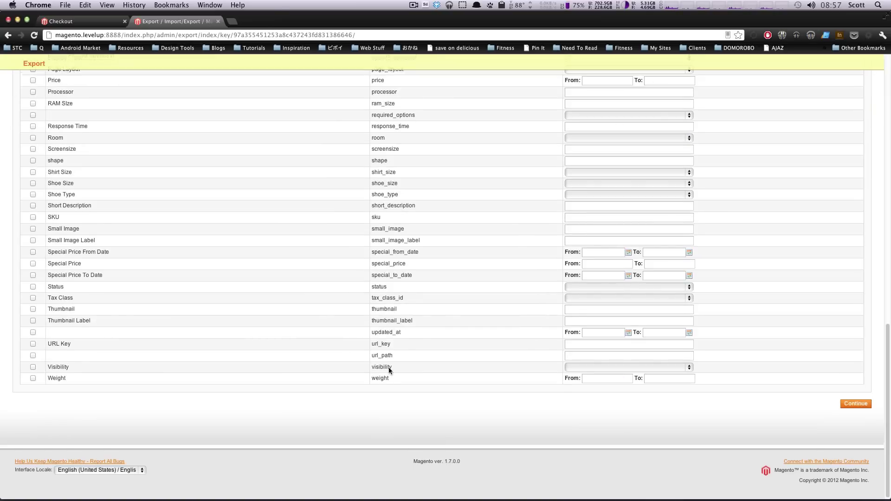
pyautogui.scroll(20, 395, 366)
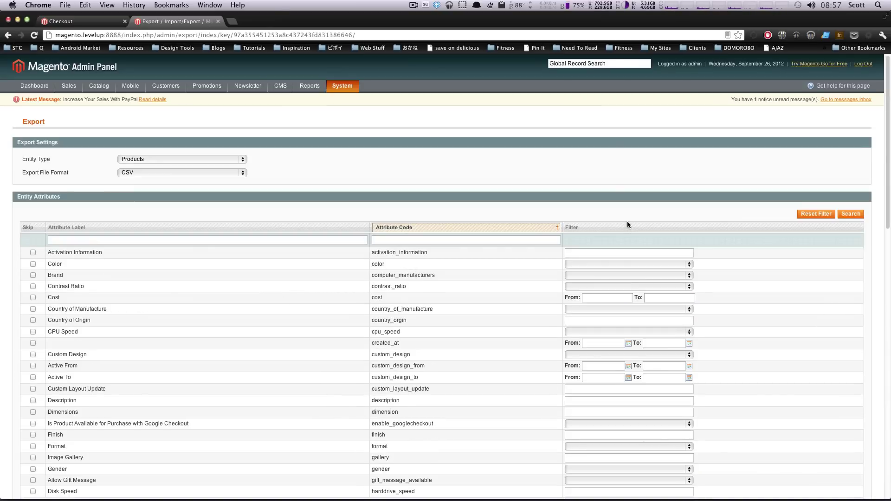
pyautogui.scroll(-20, 194, 383)
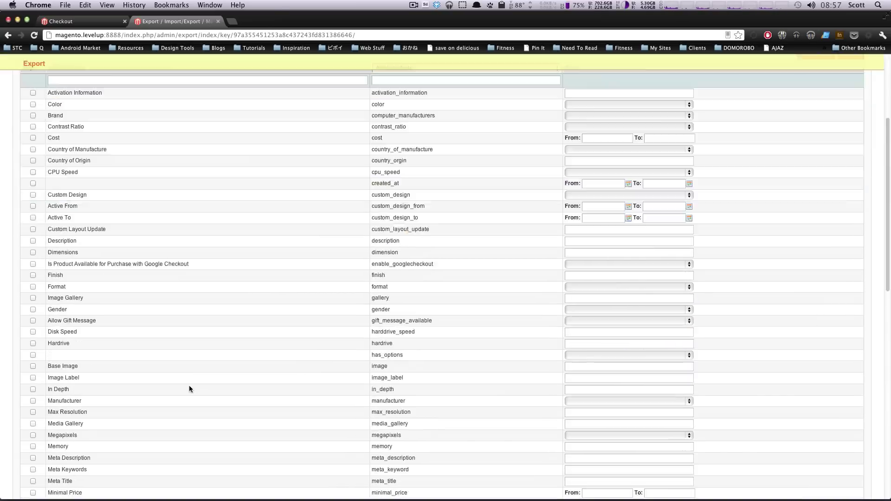
pyautogui.click(855, 401)
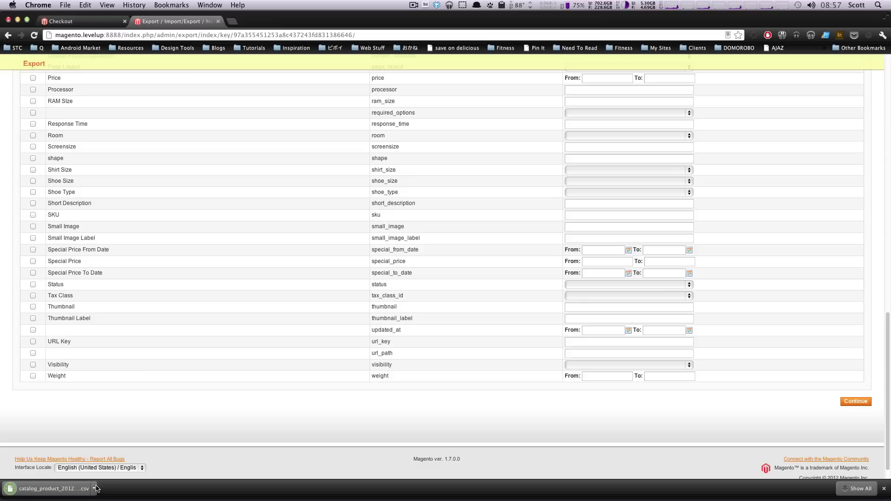
pyautogui.click(94, 488)
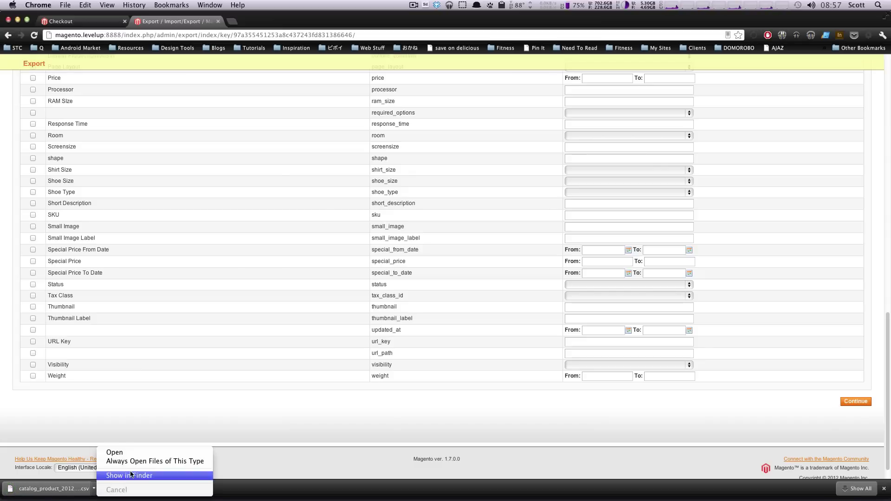
pyautogui.click(381, 486)
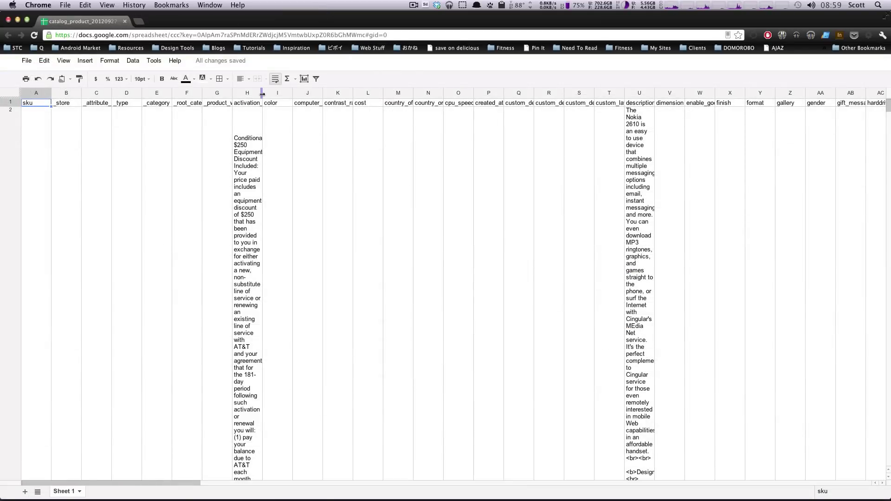
# Widen column H until the activation_information header and the H2 text read fully.
pyautogui.moveTo(262, 93); pyautogui.dragTo(292, 96)
pyautogui.click(262, 118)
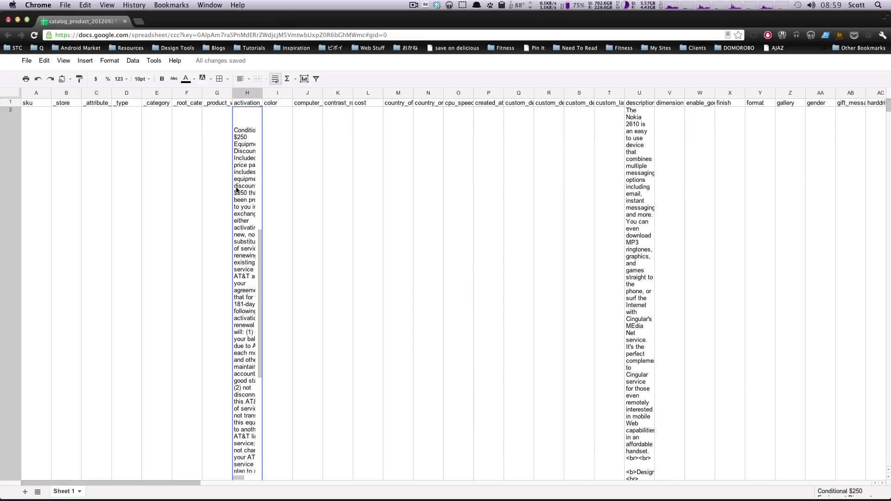
pyautogui.click(220, 196)
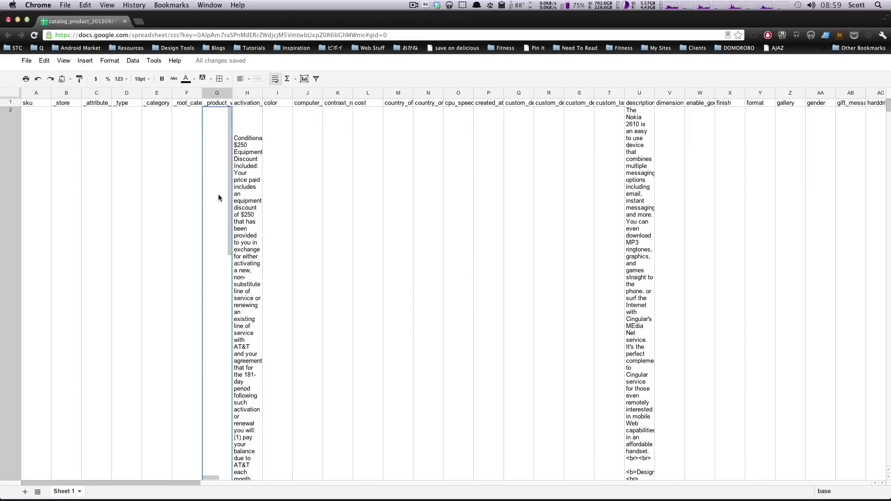
pyautogui.click(465, 161)
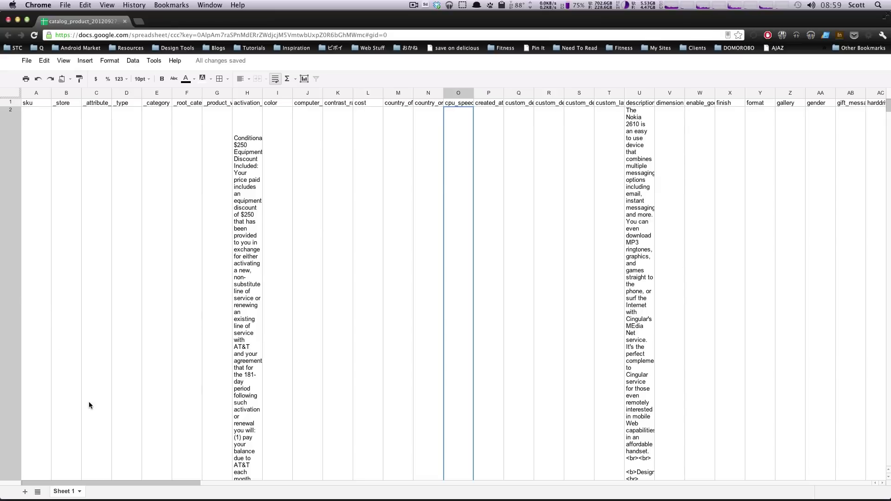
pyautogui.scroll(-10, 90, 404)
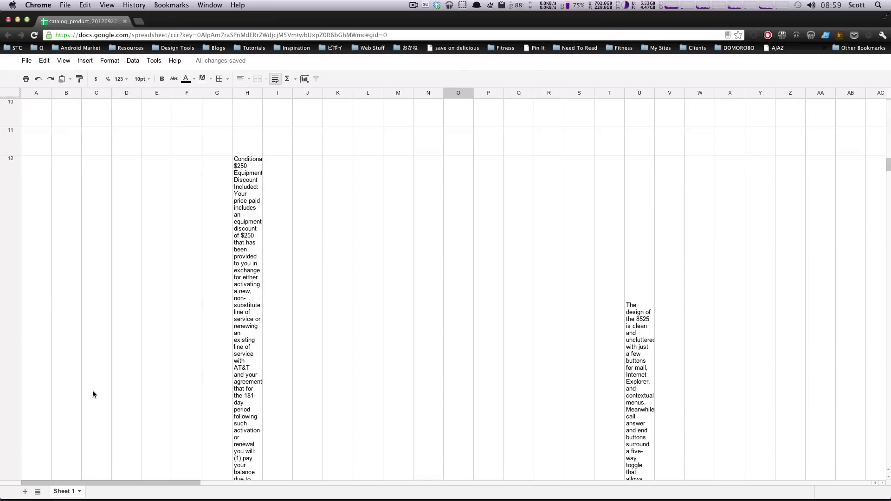
pyautogui.scroll(10, 93, 393)
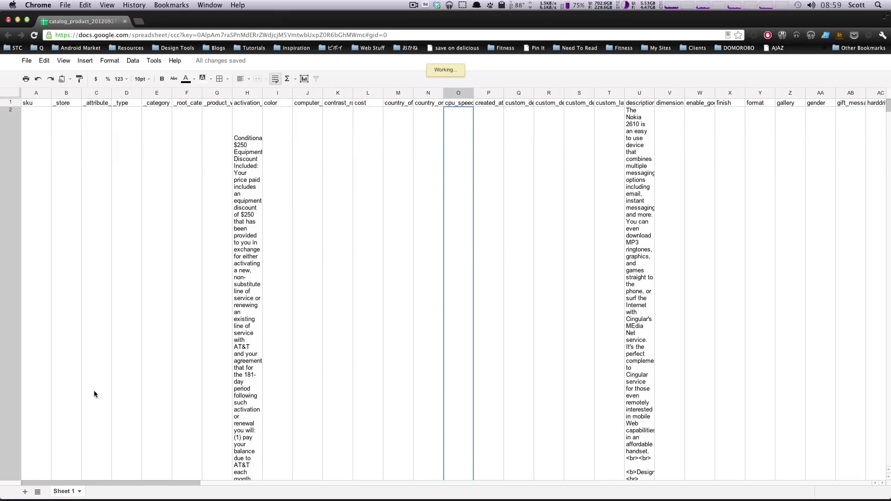
pyautogui.click(255, 149)
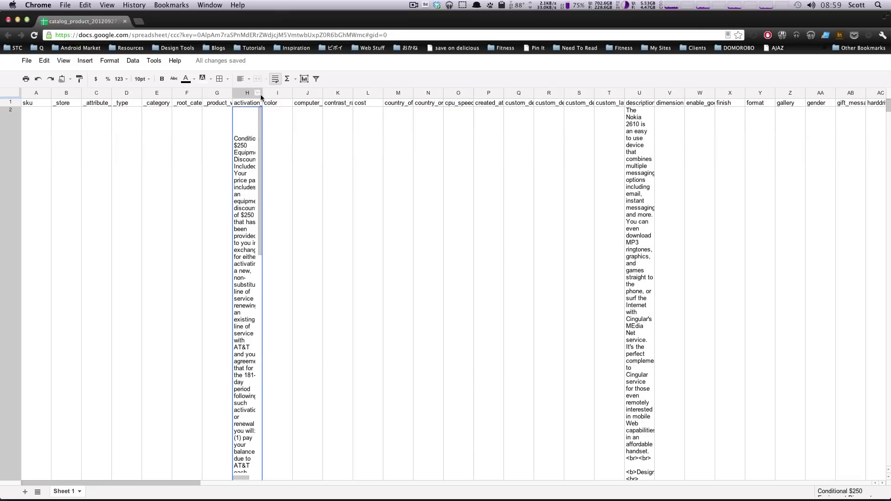
pyautogui.moveTo(263, 93); pyautogui.dragTo(314, 95)
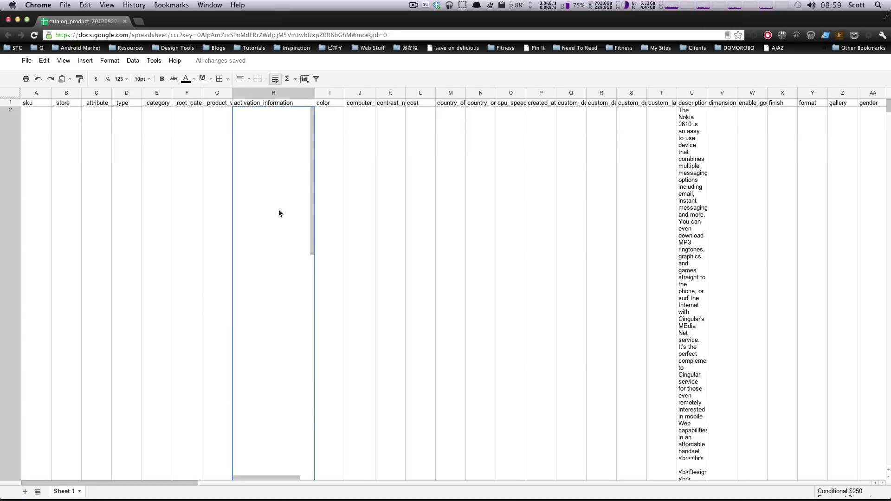
pyautogui.scroll(-5, 278, 215)
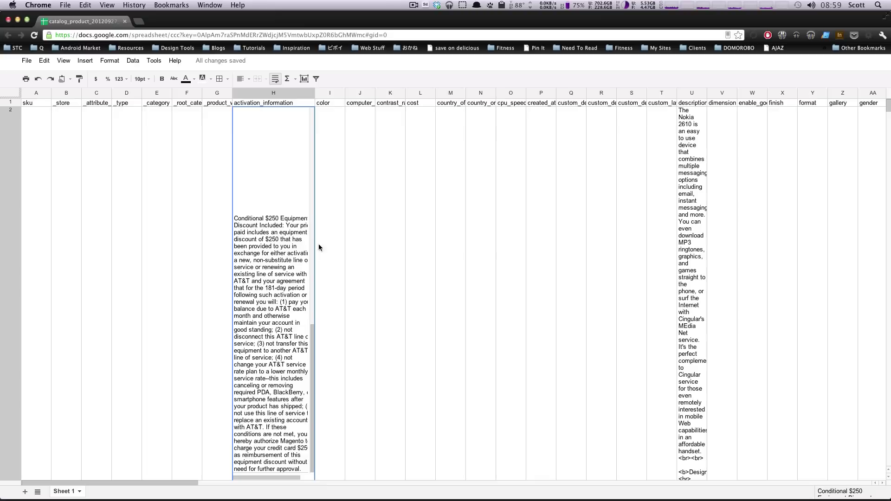
pyautogui.click(680, 192)
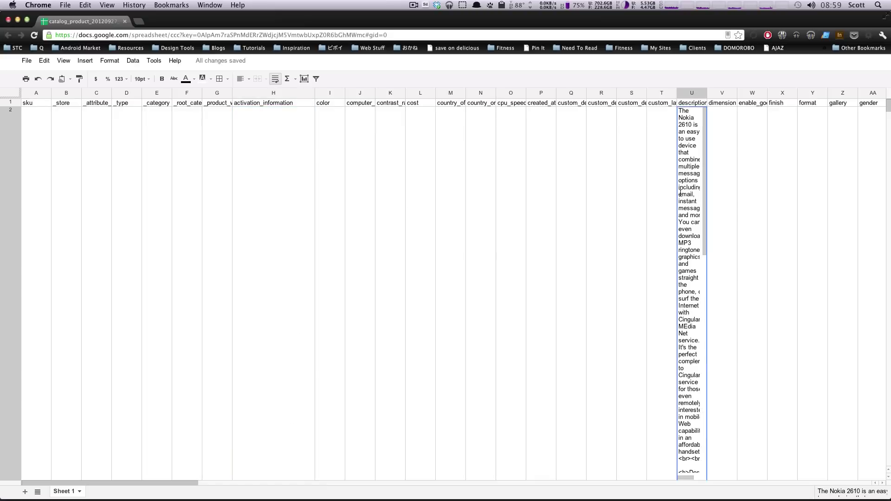
pyautogui.click(388, 238)
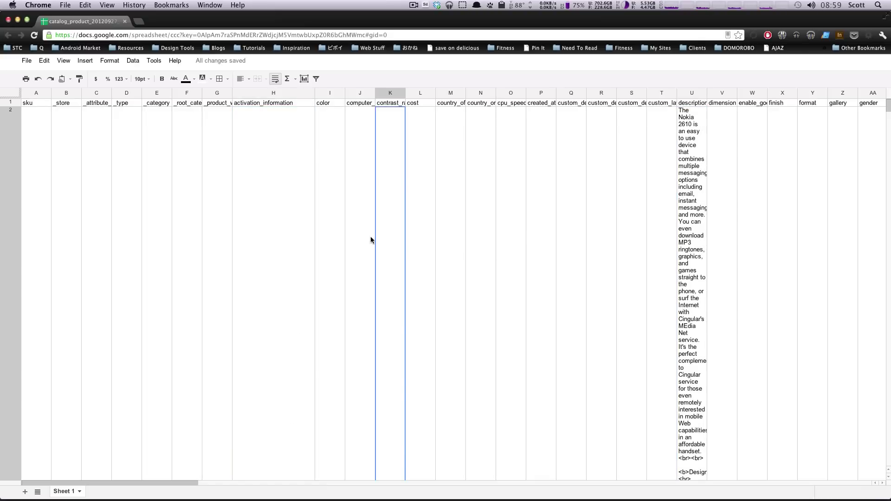
pyautogui.click(38, 104)
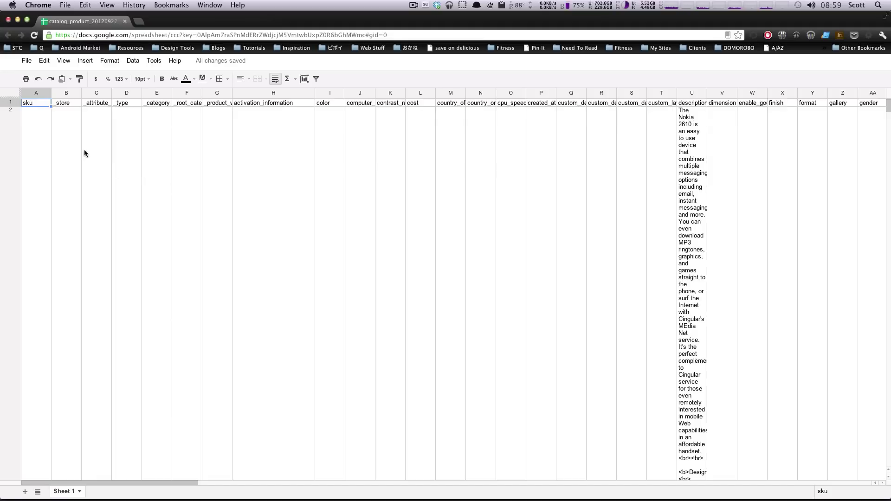
# Scroll down the _store column to rows 342–352 and inspect the 1111111-mov product in A349.
pyautogui.press('Right')
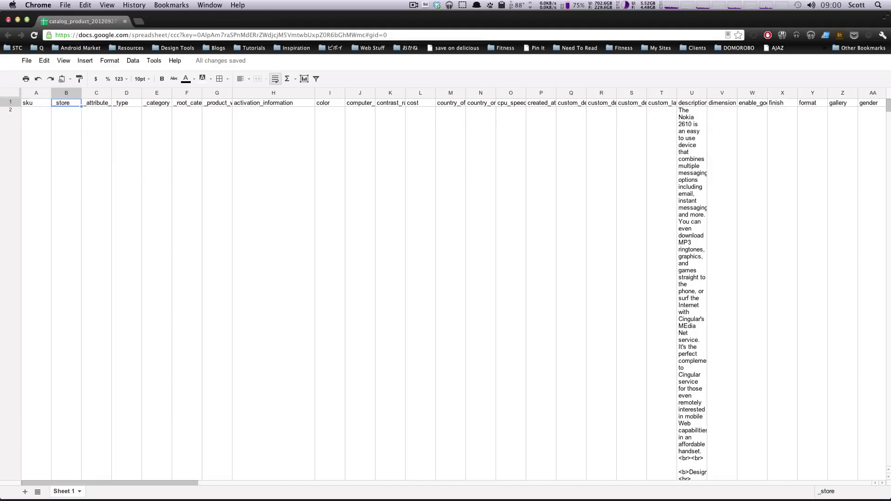
pyautogui.press('Down')
pyautogui.press('Down')
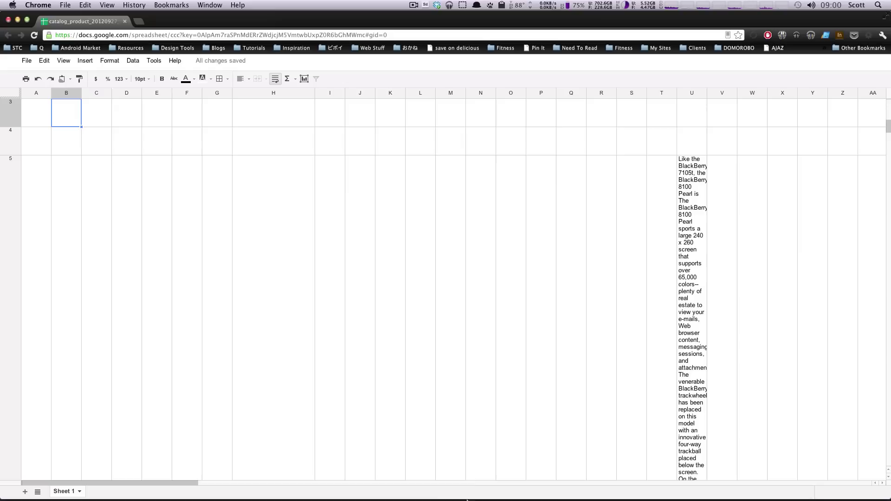
pyautogui.scroll(-10, 268, 405)
pyautogui.scroll(-15, 269, 402)
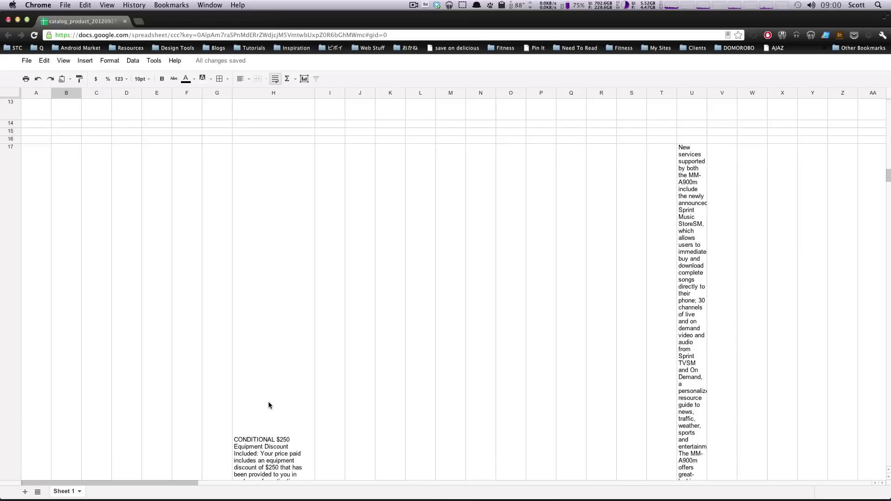
pyautogui.scroll(-3, 271, 403)
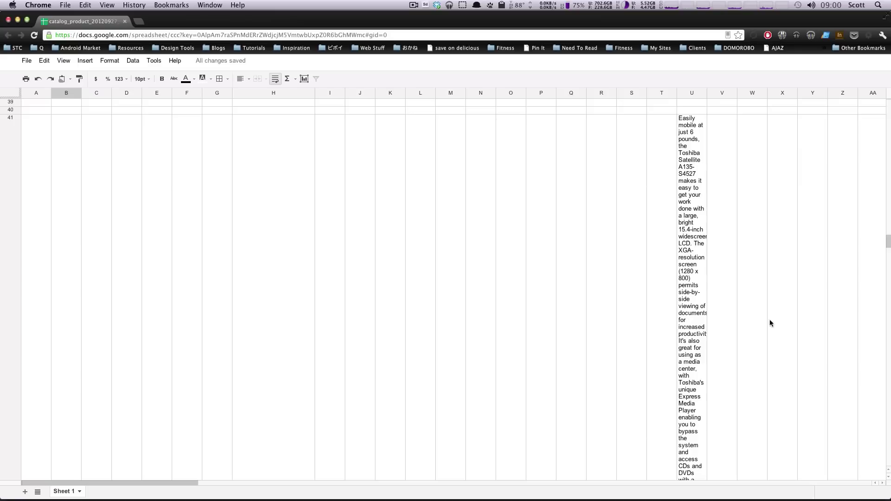
pyautogui.moveTo(887, 244); pyautogui.dragTo(872, 460)
pyautogui.scroll(-2, 491, 353)
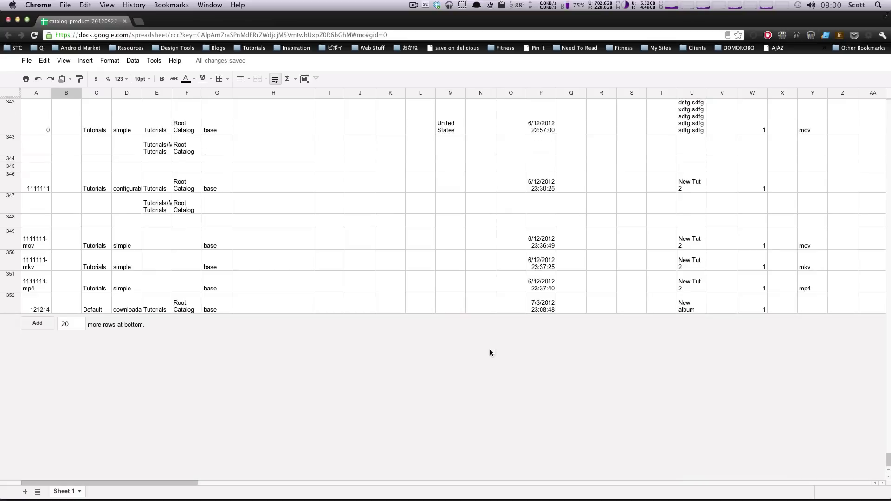
pyautogui.click(43, 246)
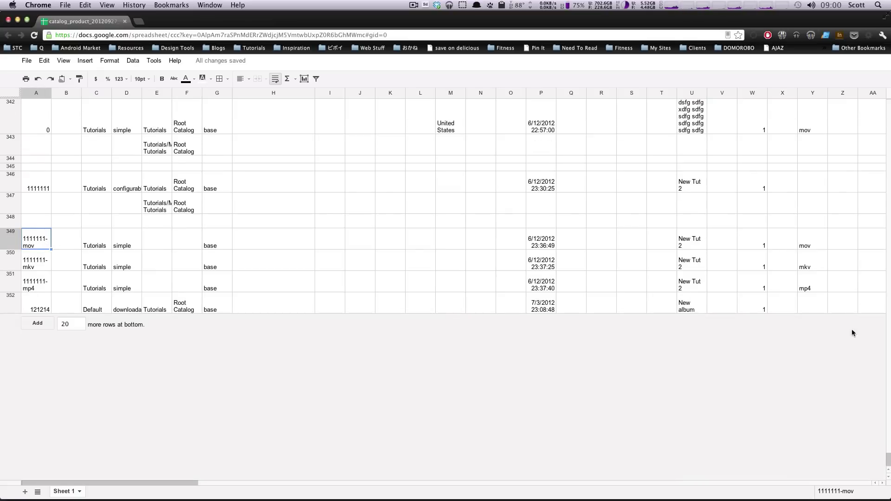
# Freeze row 1 via View > Freeze and scroll back to the last product rows.
pyautogui.moveTo(887, 459); pyautogui.dragTo(887, 105)
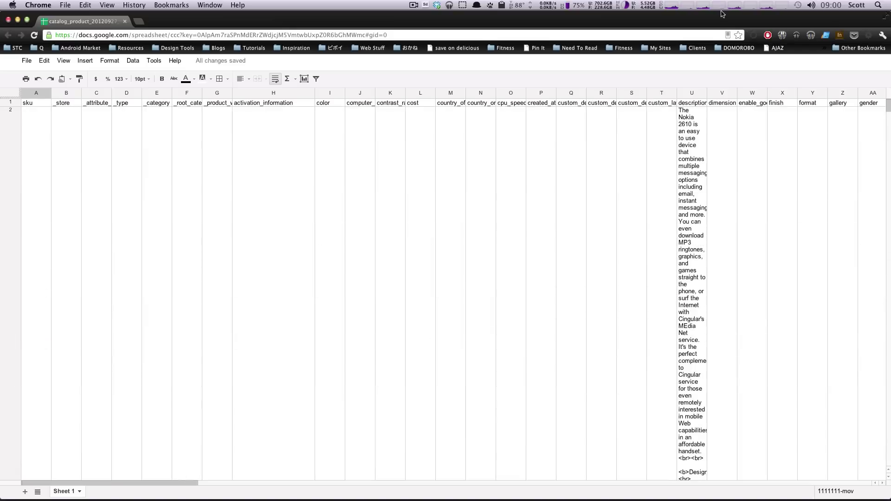
pyautogui.rightClick(11, 103)
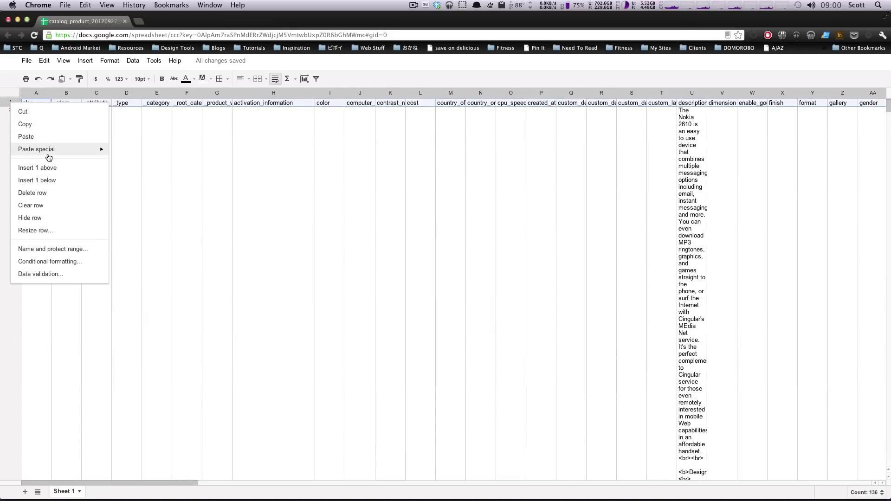
pyautogui.moveTo(49, 156)
pyautogui.click(118, 180)
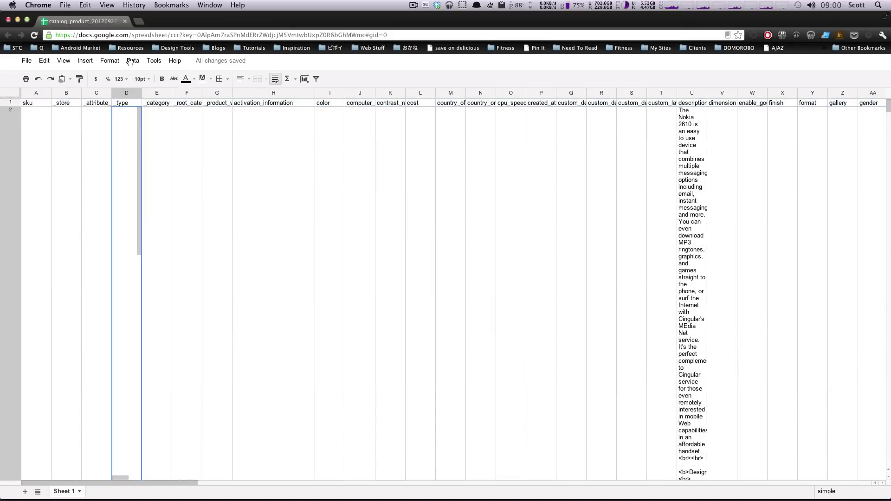
pyautogui.click(11, 102)
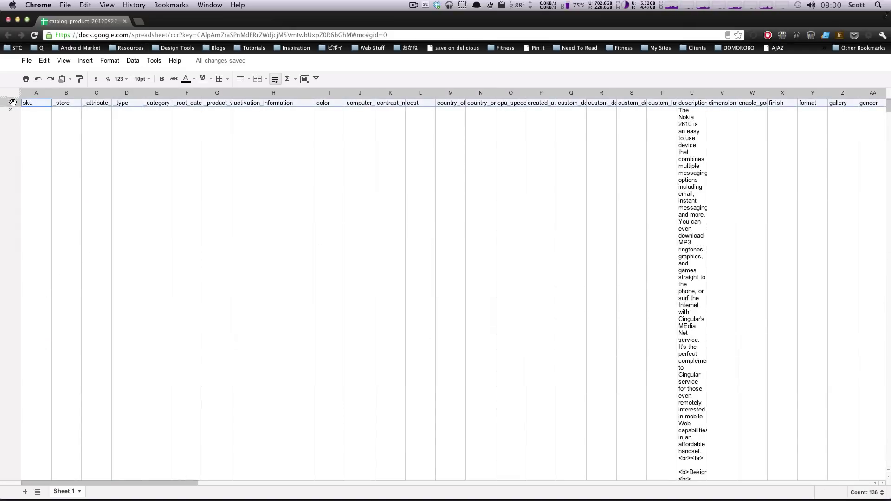
pyautogui.click(63, 60)
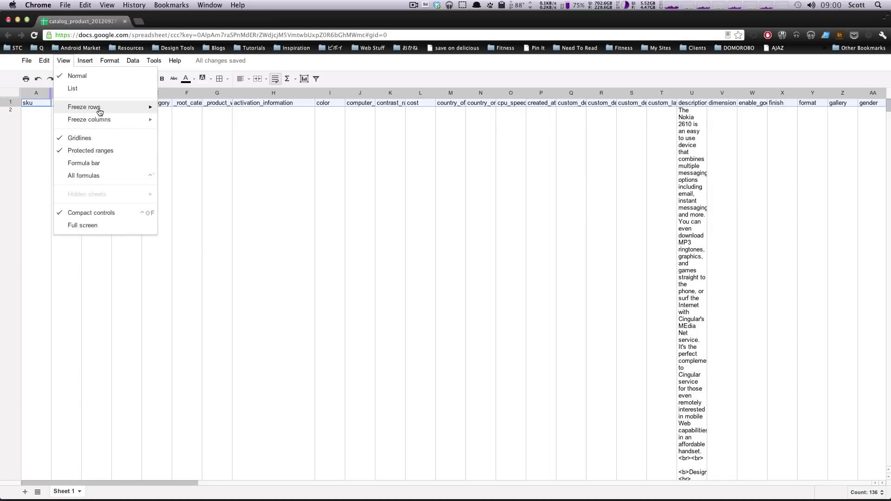
pyautogui.moveTo(98, 110)
pyautogui.click(184, 129)
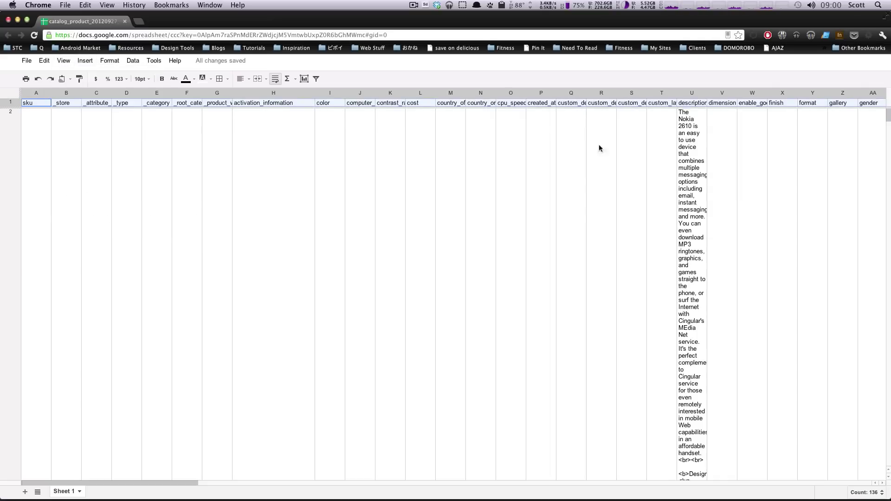
pyautogui.moveTo(888, 116); pyautogui.dragTo(888, 460)
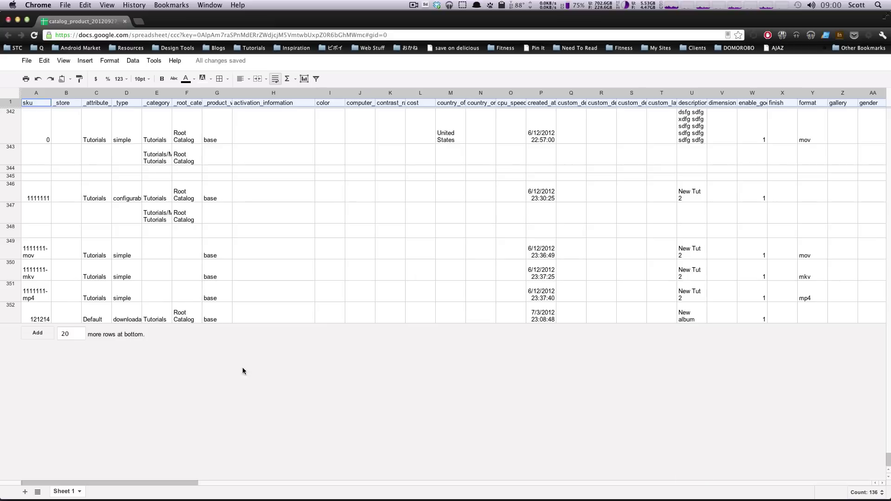
# Check row 346's values, then widen the _attribute_set and _type columns.
pyautogui.click(98, 262)
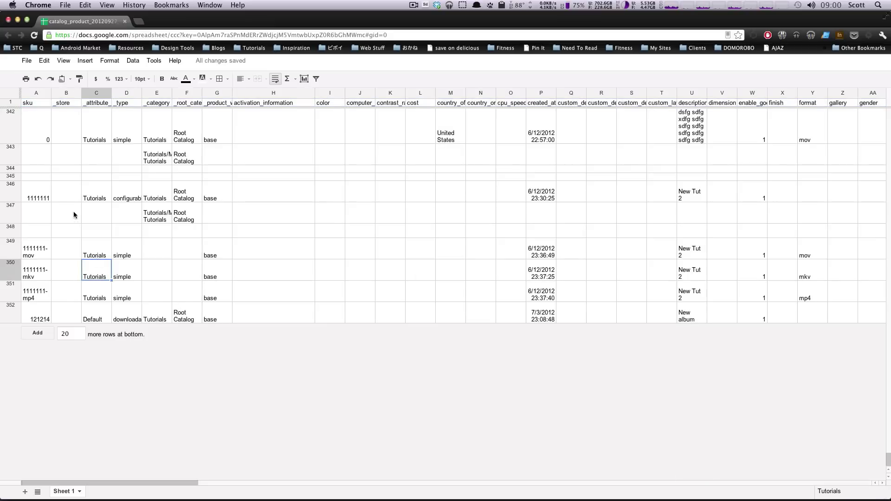
pyautogui.click(41, 193)
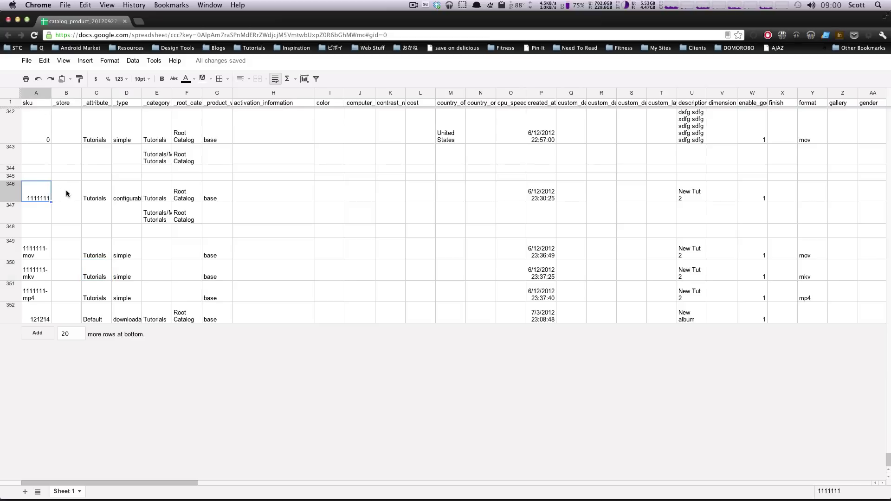
pyautogui.click(77, 200)
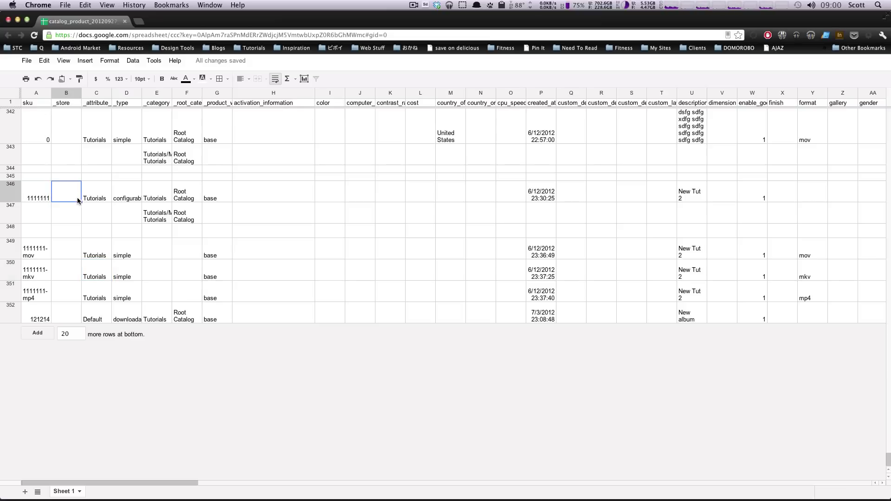
pyautogui.click(102, 198)
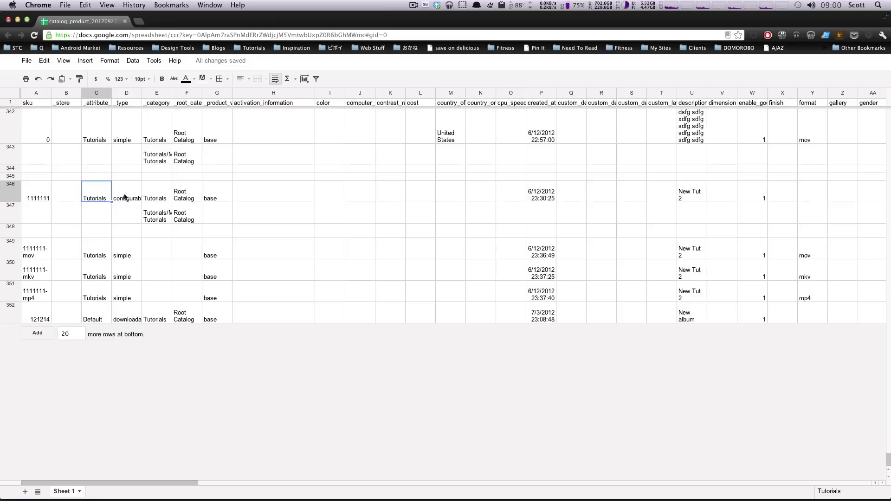
pyautogui.moveTo(111, 92); pyautogui.dragTo(130, 93)
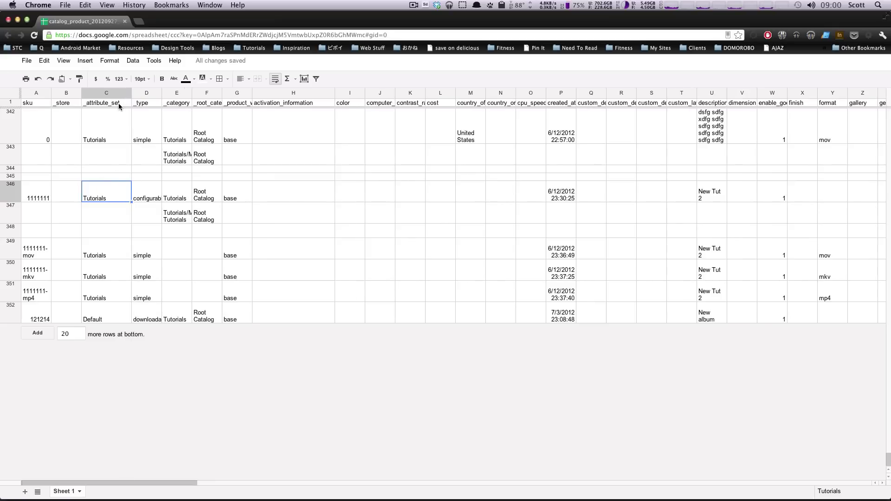
pyautogui.scroll(5, 113, 183)
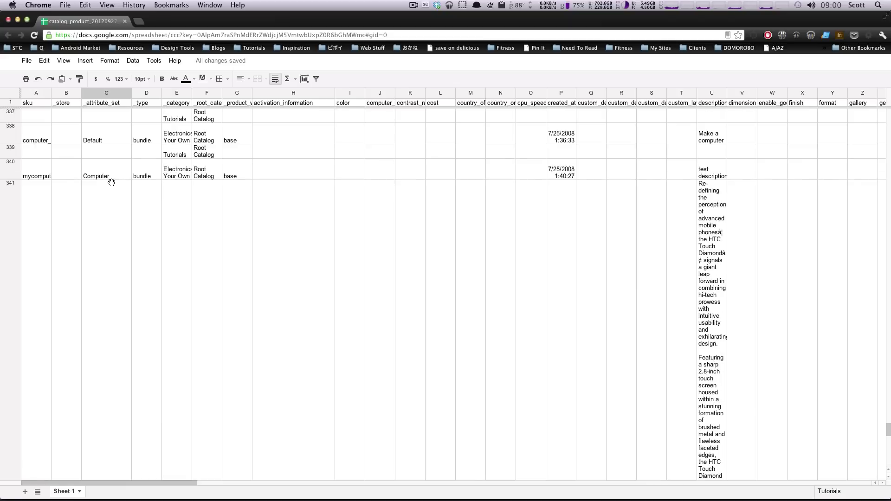
pyautogui.scroll(-5, 111, 182)
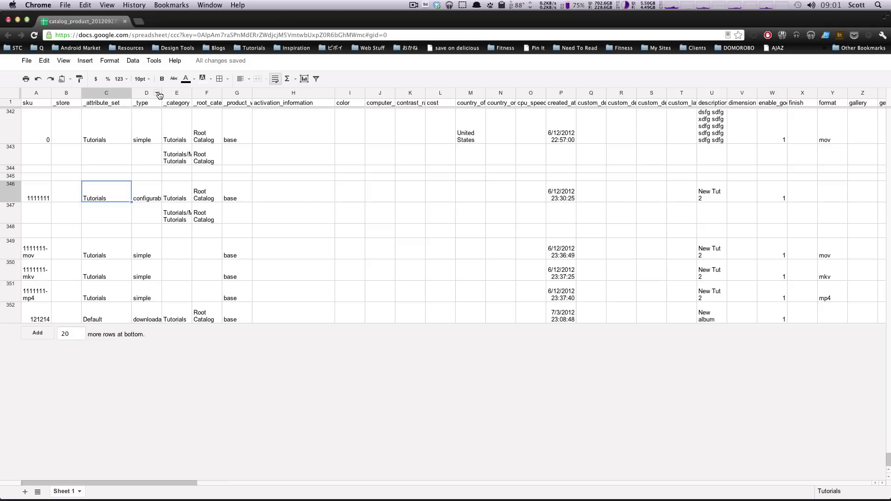
pyautogui.moveTo(161, 93); pyautogui.dragTo(167, 93)
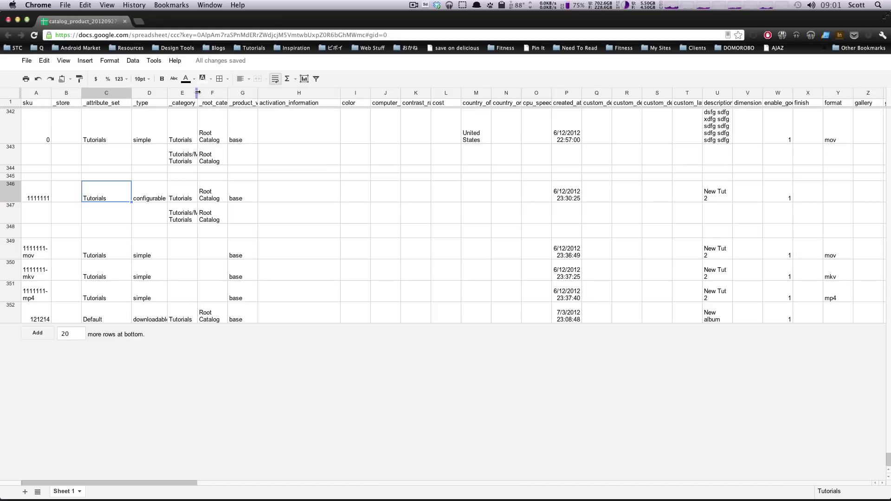
# Widen the _category and _product_websites columns, checking row 346's Tutorials, Root Catalog and base values.
pyautogui.moveTo(197, 93); pyautogui.dragTo(218, 92)
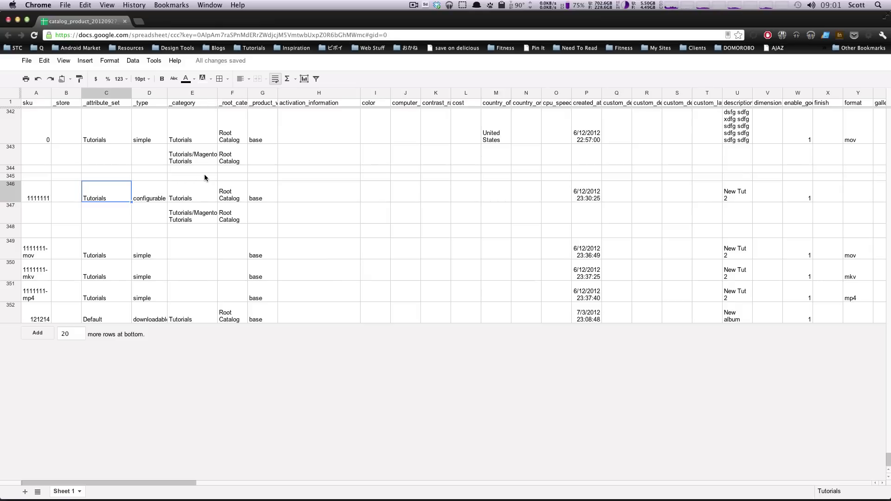
pyautogui.click(201, 200)
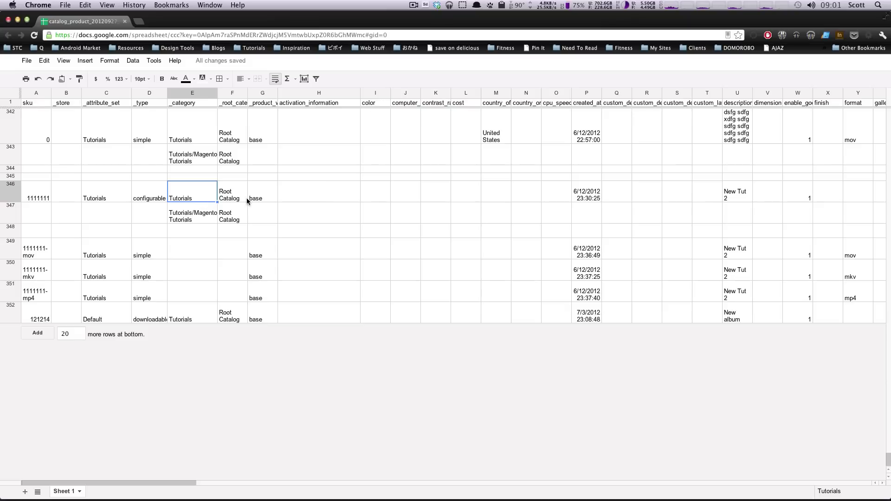
pyautogui.click(231, 199)
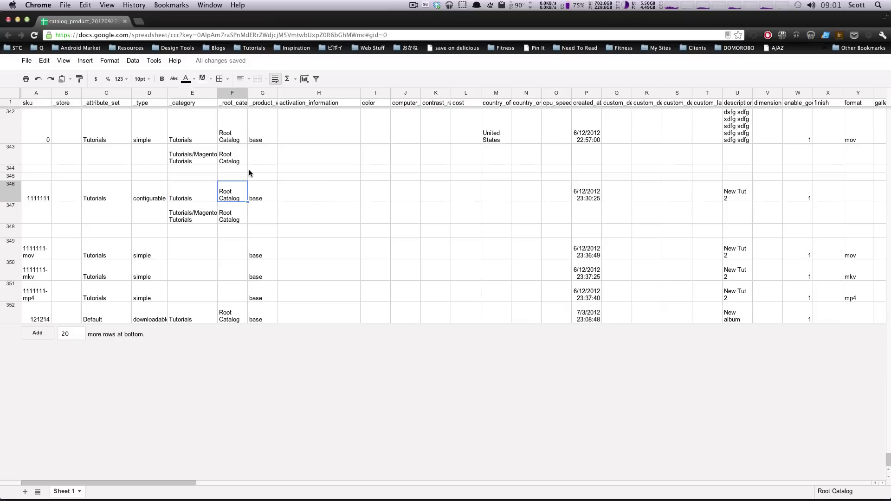
pyautogui.click(259, 192)
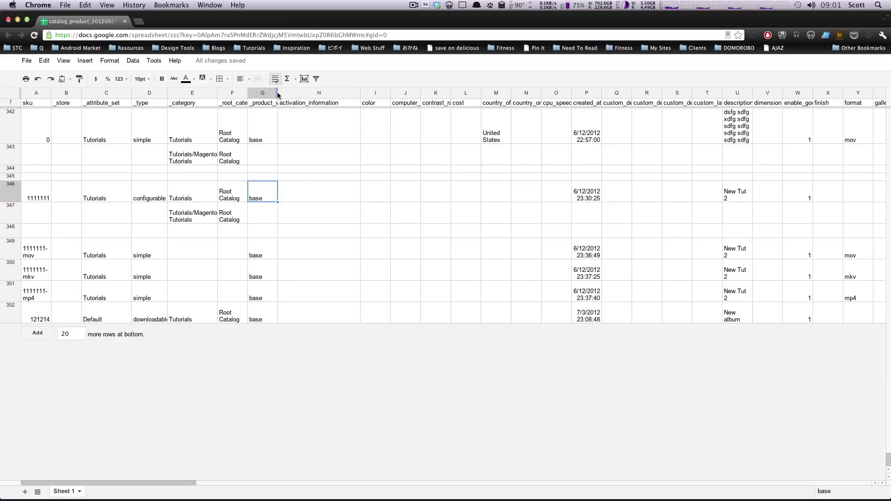
pyautogui.moveTo(277, 95); pyautogui.dragTo(304, 95)
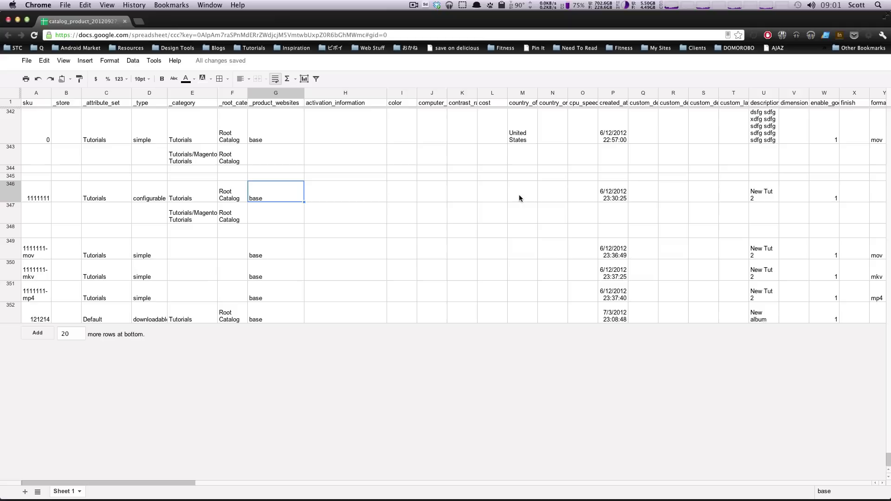
# Check row 346's empty cells and widen the contrast_ratio column to show its header.
pyautogui.click(385, 191)
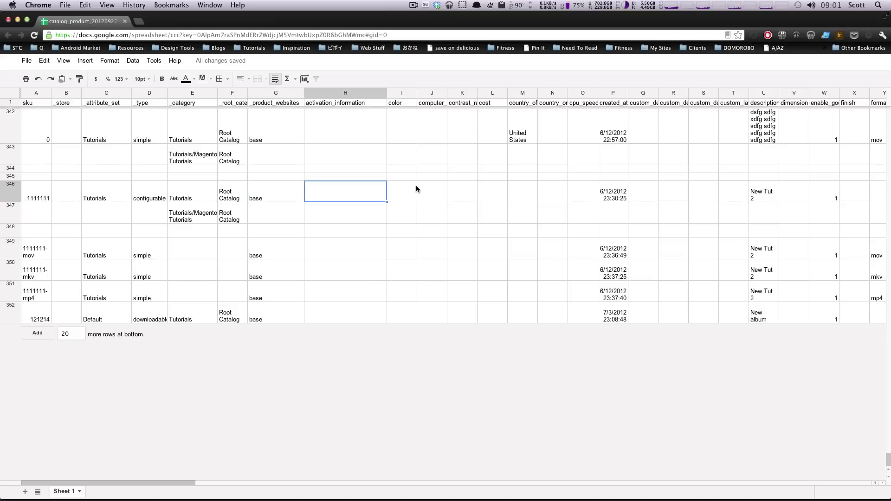
pyautogui.click(406, 190)
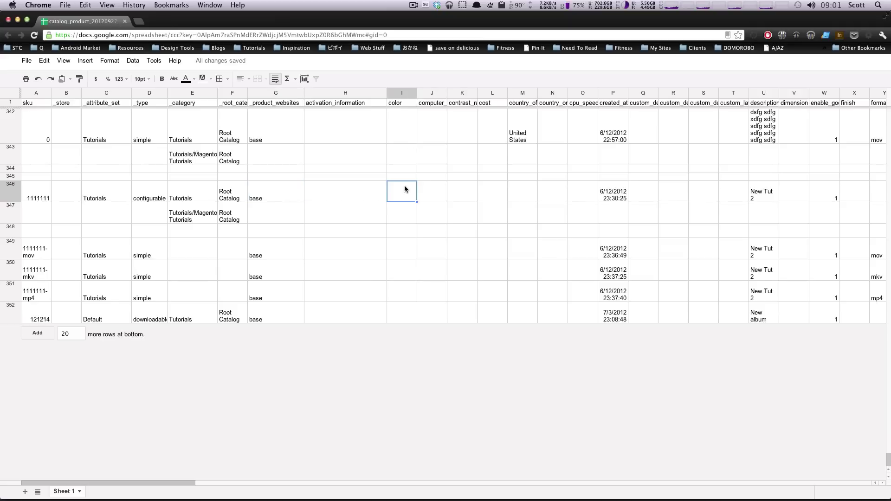
pyautogui.click(428, 190)
pyautogui.click(461, 192)
pyautogui.click(494, 192)
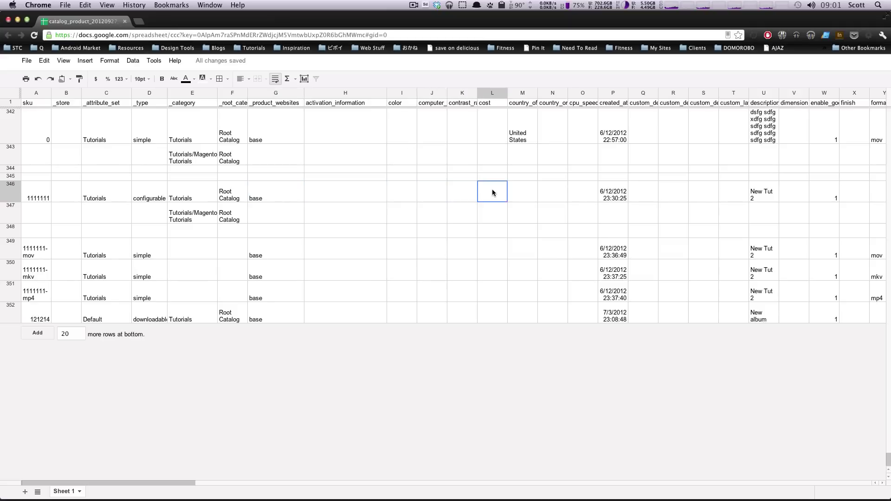
pyautogui.moveTo(478, 95); pyautogui.dragTo(492, 95)
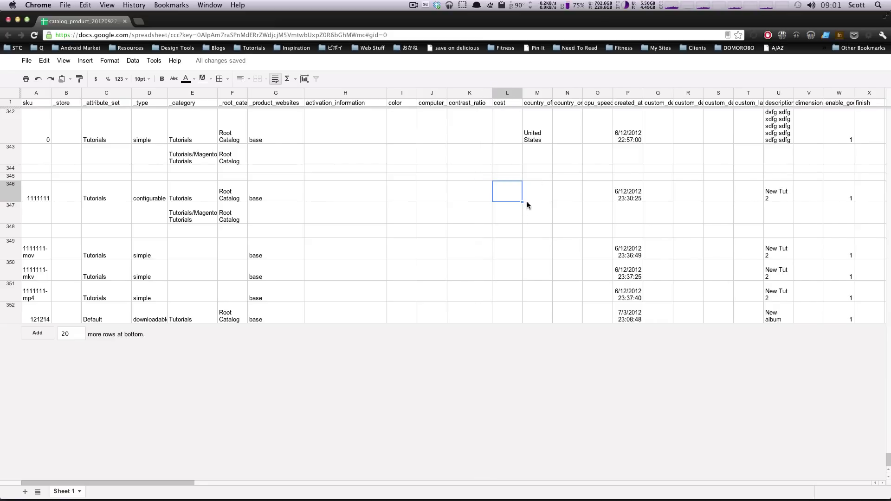
pyautogui.click(625, 199)
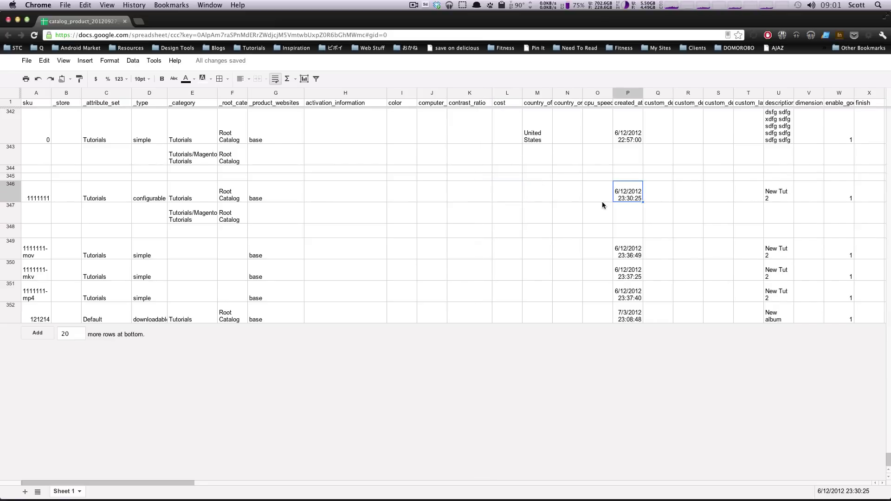
pyautogui.click(603, 207)
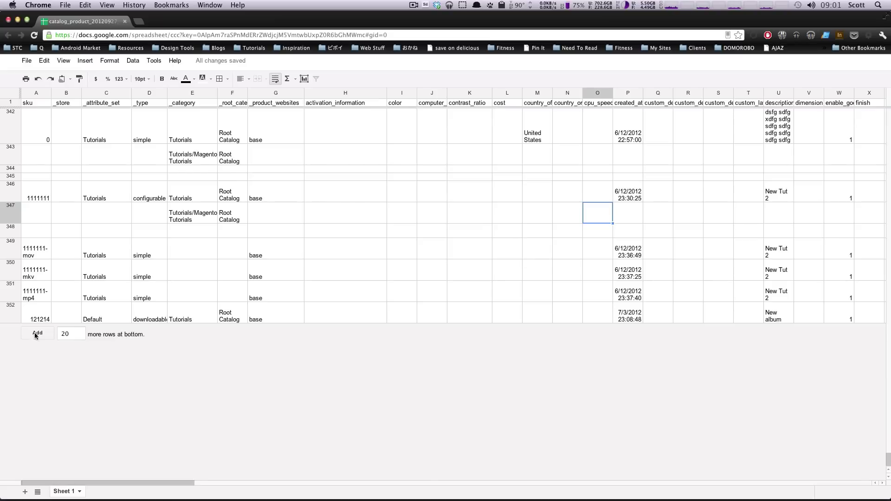
# Add rows below the last product, then delete the extra empty rows 354–372.
pyautogui.click(41, 320)
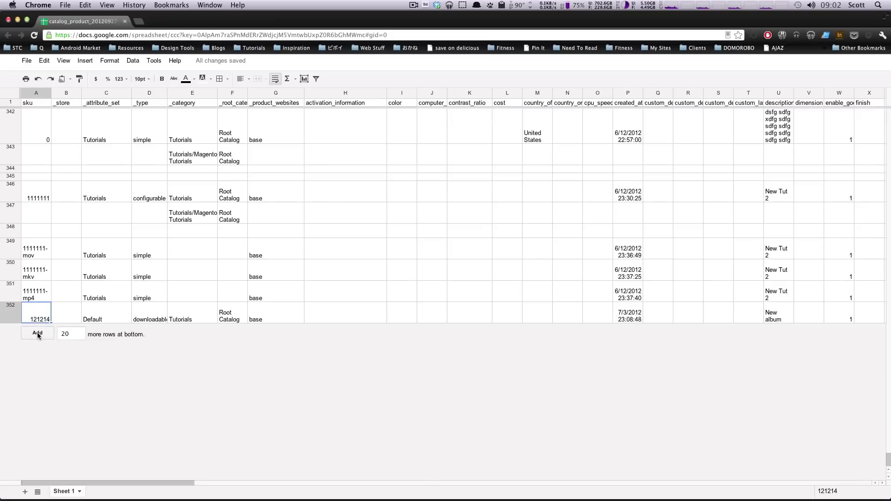
pyautogui.click(38, 335)
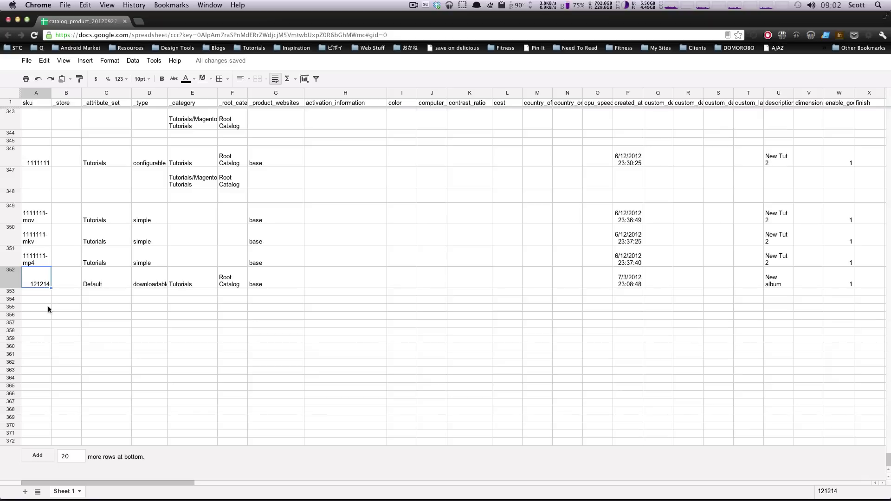
pyautogui.click(13, 301)
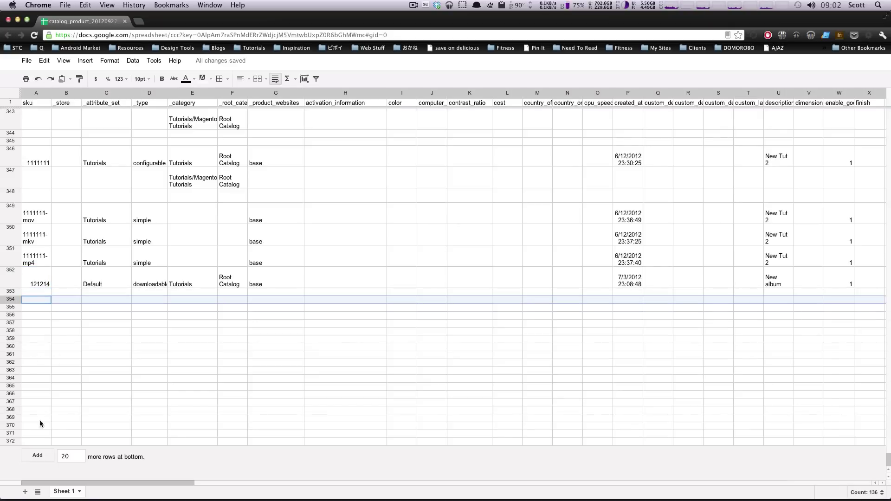
pyautogui.keyDown('shift'); pyautogui.click(13, 443); pyautogui.keyUp('shift')
pyautogui.rightClick(13, 443)
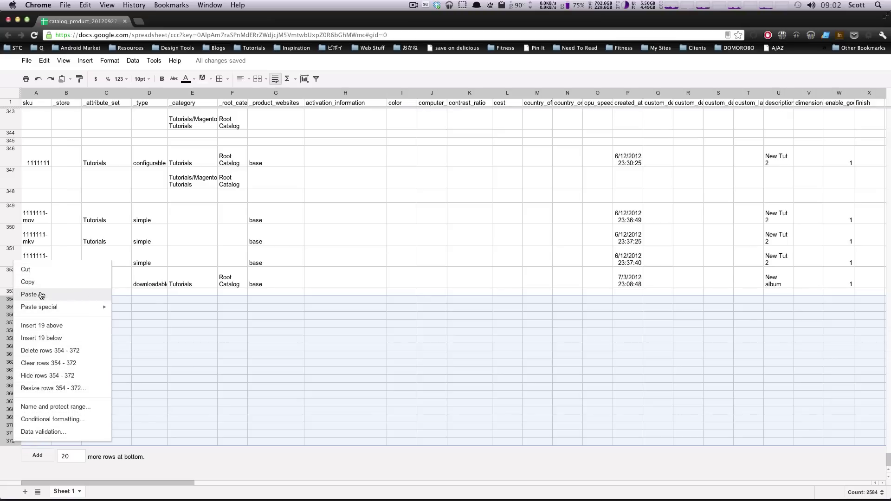
pyautogui.click(49, 350)
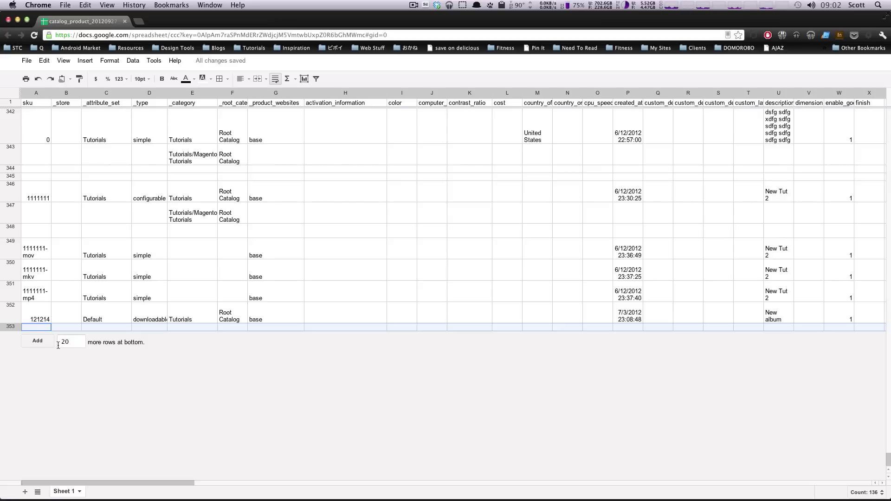
# In row 353, enter sku 6666, attribute set Tutorials and type simple.
pyautogui.click(25, 327)
pyautogui.write('66')
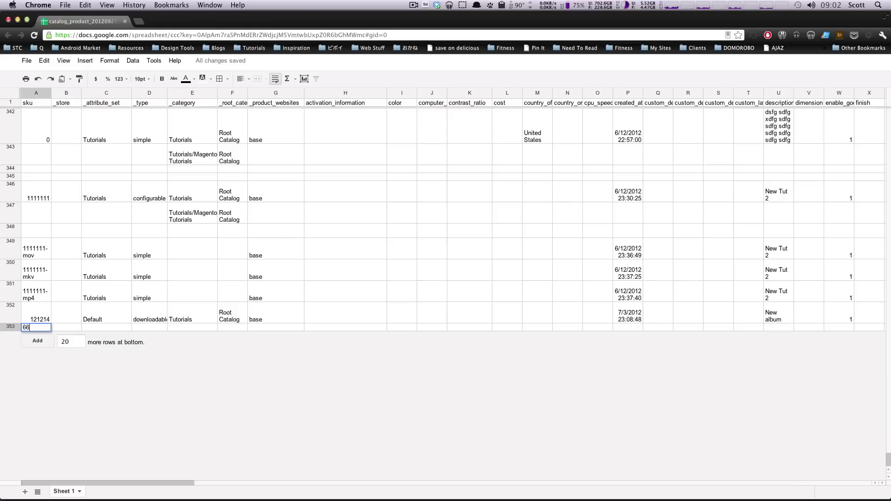
pyautogui.write('66')
pyautogui.press('Tab')
pyautogui.press('Tab')
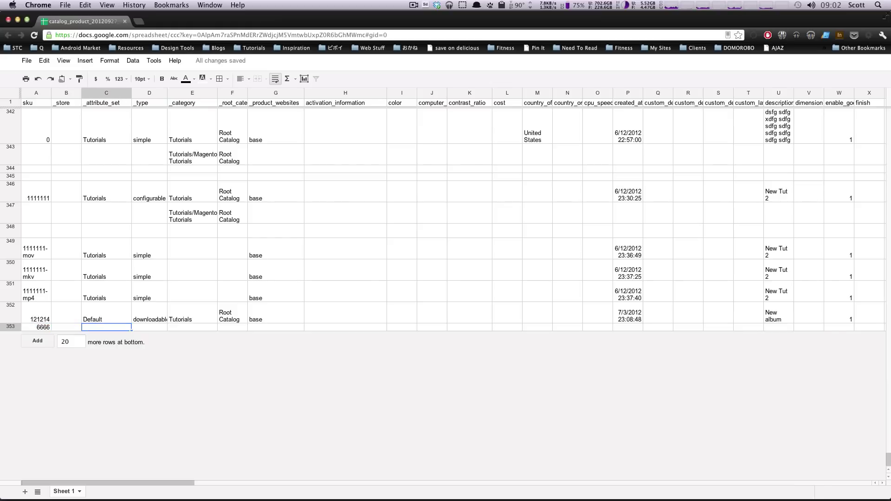
pyautogui.write('T')
pyautogui.press('BackSpace')
pyautogui.write('Tutorials')
pyautogui.press('Tab')
pyautogui.write('s')
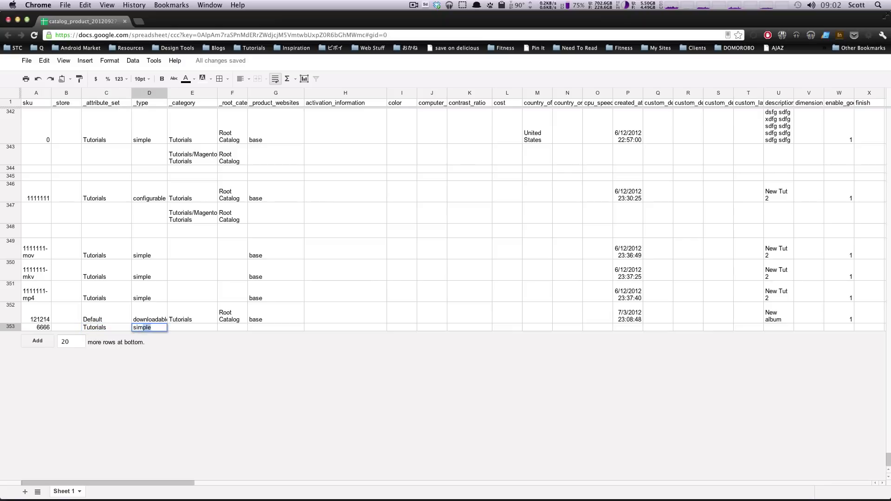
pyautogui.press('Tab')
# Enter category Tutorials, Root Catalog, website base and description 'This was imported' in row 353.
pyautogui.write('T')
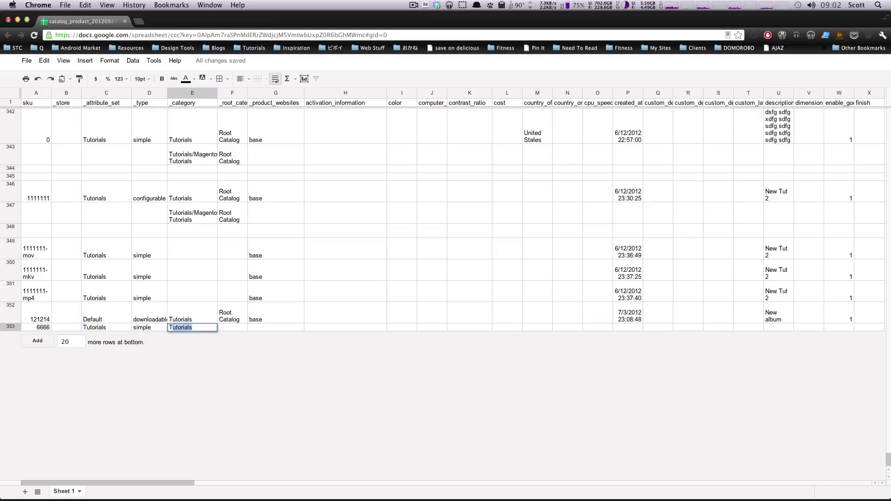
pyautogui.press('Tab')
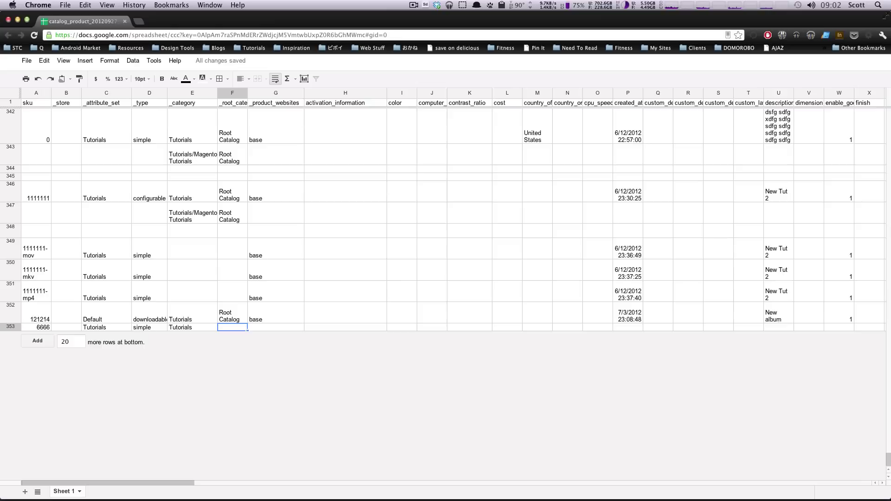
pyautogui.write('Root Catalog')
pyautogui.press('Tab')
pyautogui.write('b')
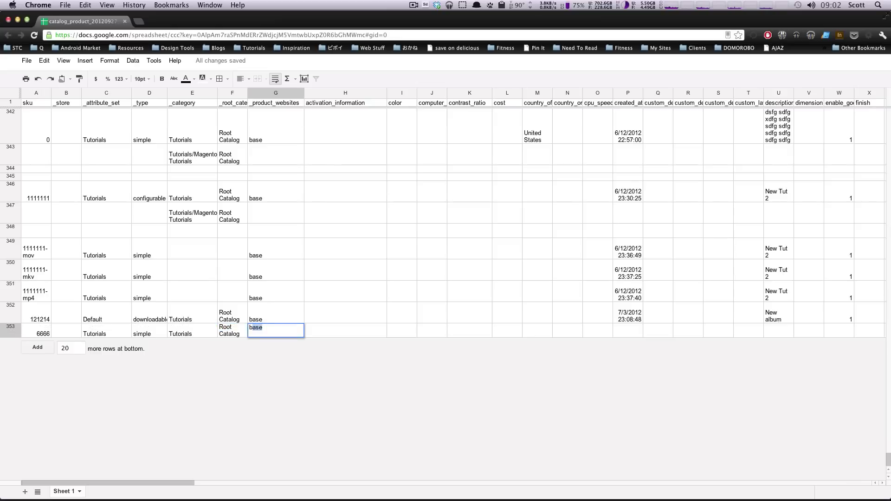
pyautogui.press('Tab')
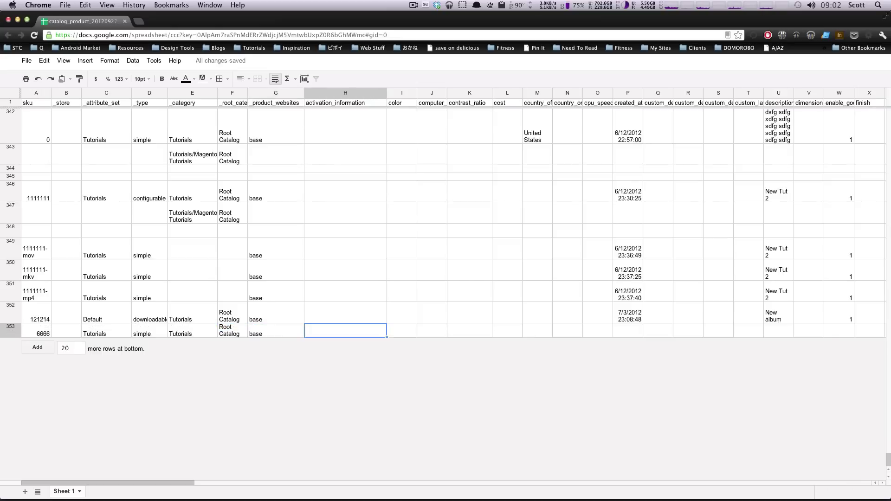
pyautogui.press('Tab')
pyautogui.press('Tab')
pyautogui.press('Tab')
pyautogui.press('Tab')
pyautogui.press('Tab')
pyautogui.press('Tab')
pyautogui.press('Tab')
pyautogui.press('Tab')
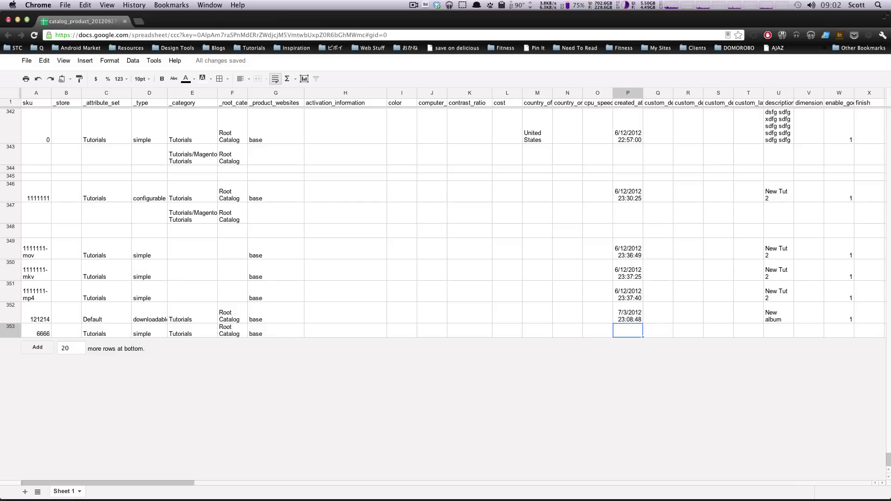
pyautogui.press('Tab')
pyautogui.press('Tab')
pyautogui.press('Tab')
pyautogui.press('Tab')
pyautogui.press('Tab')
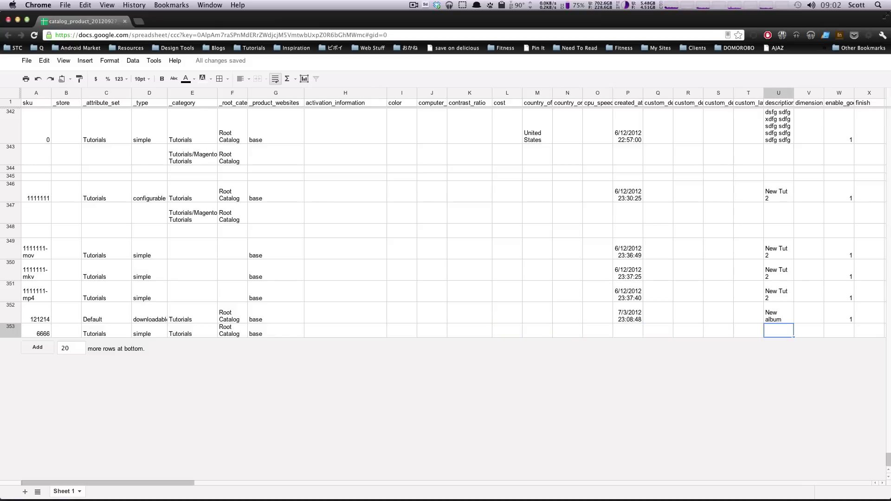
pyautogui.write('This was imported')
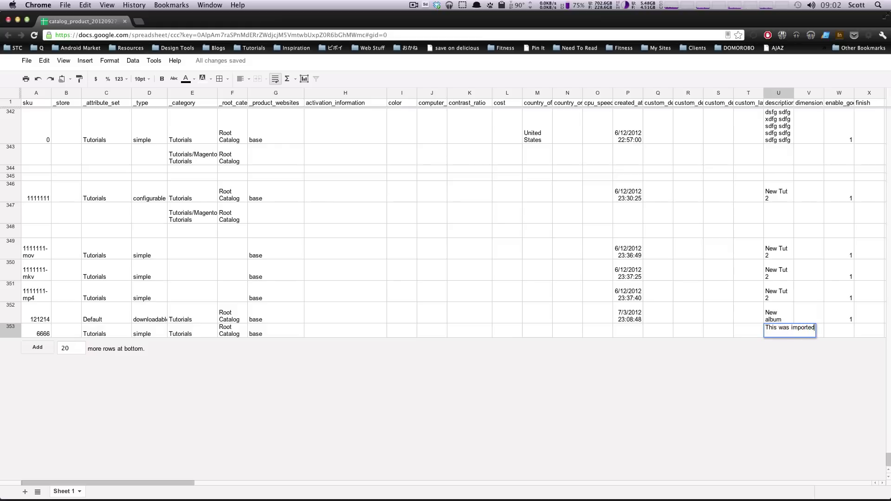
# Confirm the description and widen the enable_googlecheckout column.
pyautogui.press('Tab')
pyautogui.press('Tab')
pyautogui.press('Tab')
pyautogui.press('Tab')
pyautogui.press('Tab')
pyautogui.press('Tab')
pyautogui.press('Tab')
pyautogui.press('Tab')
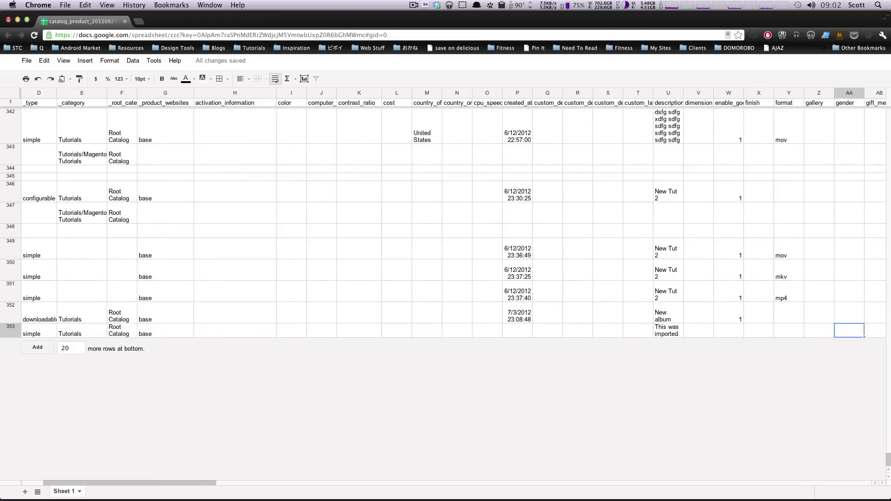
pyautogui.press('Tab')
pyautogui.press('Tab')
pyautogui.press('Tab')
pyautogui.press('Left')
pyautogui.press('Left')
pyautogui.press('Left')
pyautogui.press('Left')
pyautogui.press('Left')
pyautogui.press('Left')
pyautogui.press('Left')
pyautogui.press('Left')
pyautogui.press('Left')
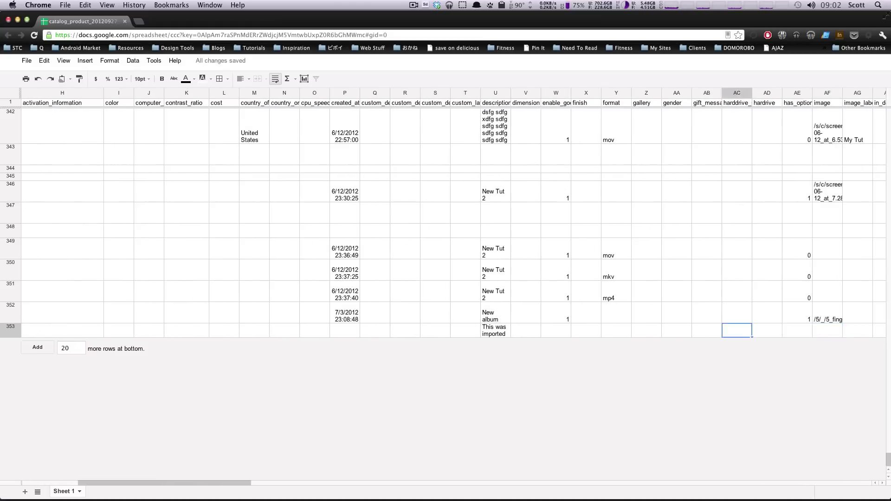
pyautogui.press('Left')
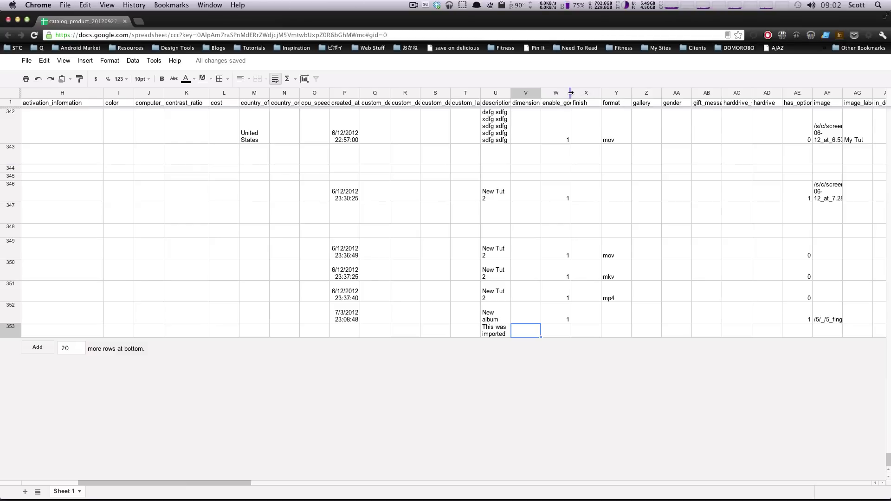
pyautogui.moveTo(570, 92); pyautogui.dragTo(616, 96)
# Set row 353's enable_googlecheckout to 1 and format to mp4, comparing the rows above.
pyautogui.click(592, 334)
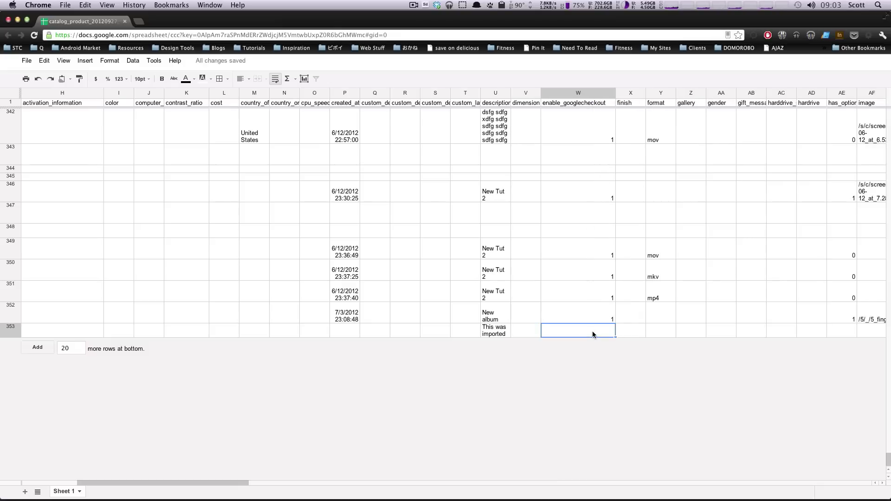
pyautogui.write('1')
pyautogui.press('Tab')
pyautogui.press('Tab')
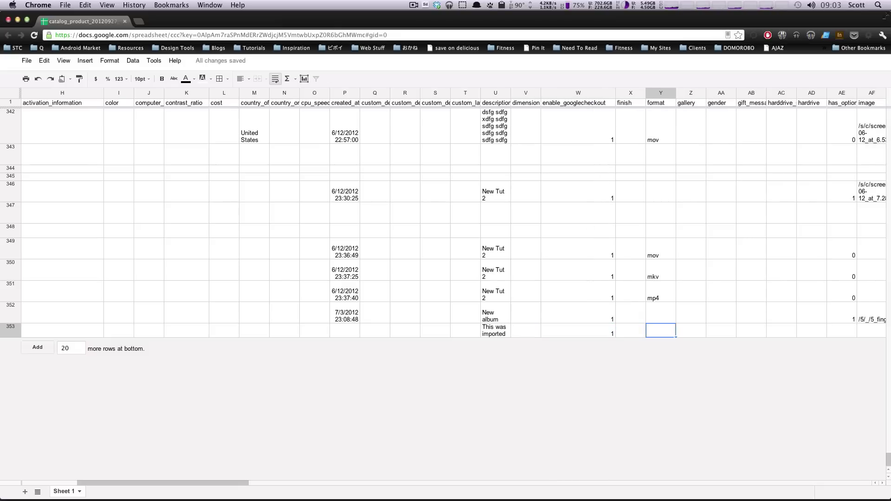
pyautogui.write('mp4')
pyautogui.click(673, 299)
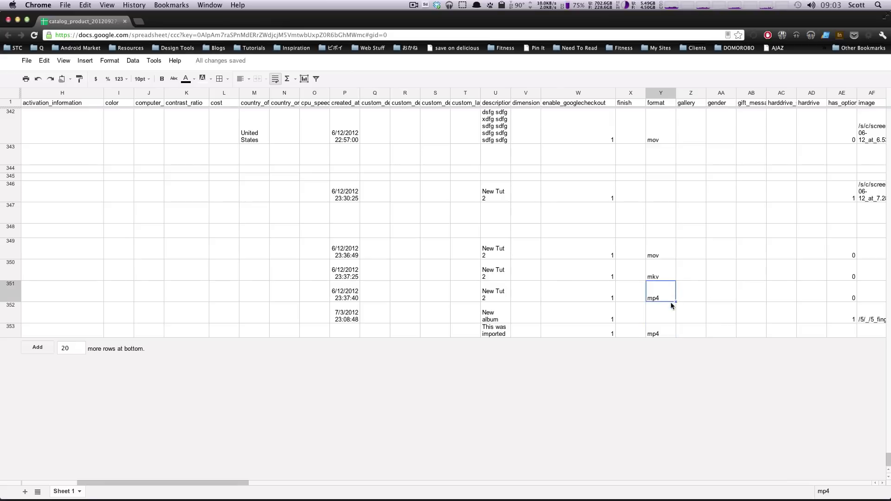
pyautogui.click(661, 276)
pyautogui.click(667, 253)
pyautogui.click(657, 331)
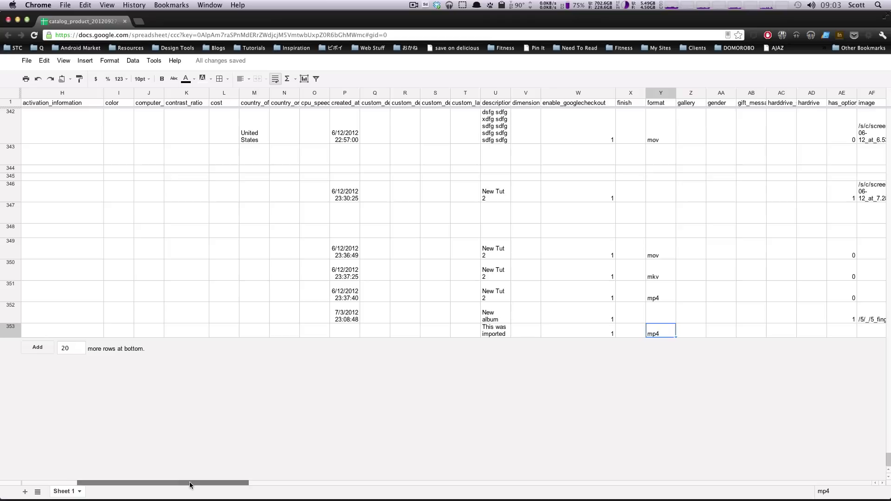
pyautogui.moveTo(189, 484); pyautogui.dragTo(200, 490)
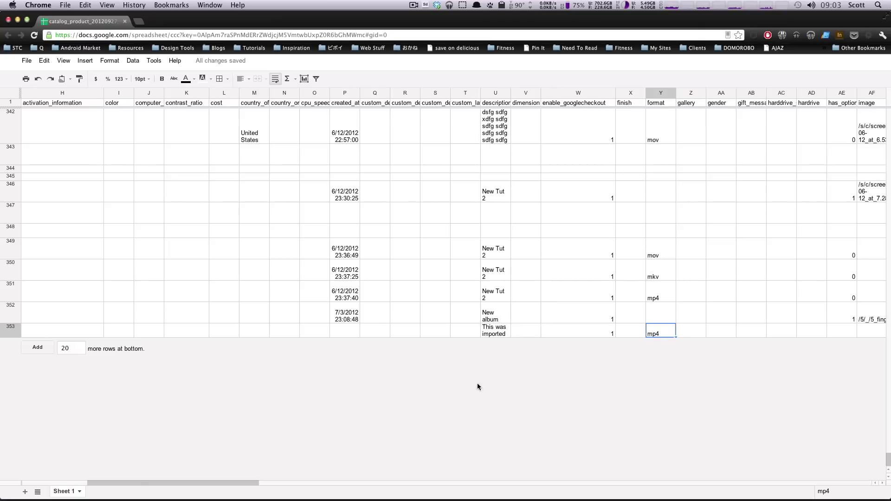
# Enter 0 as the has_options value in row 353.
pyautogui.click(835, 332)
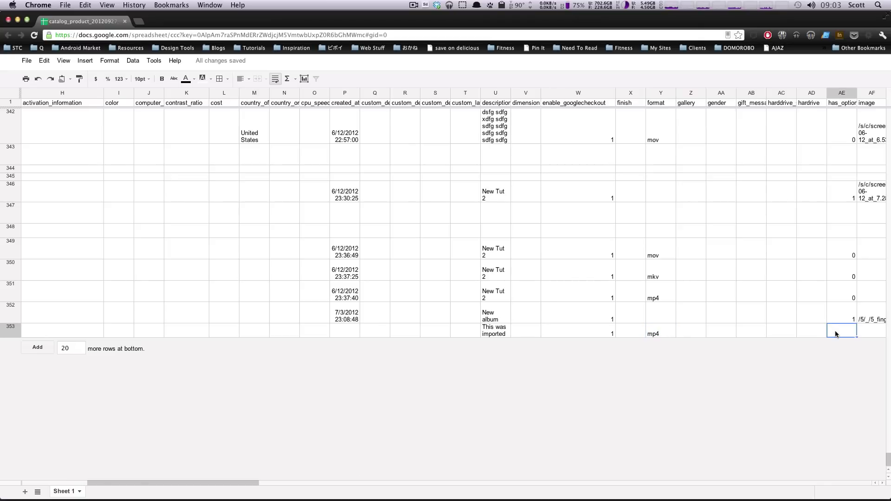
pyautogui.press('Right')
pyautogui.press('Right')
pyautogui.press('Left')
pyautogui.press('Left')
pyautogui.press('Right')
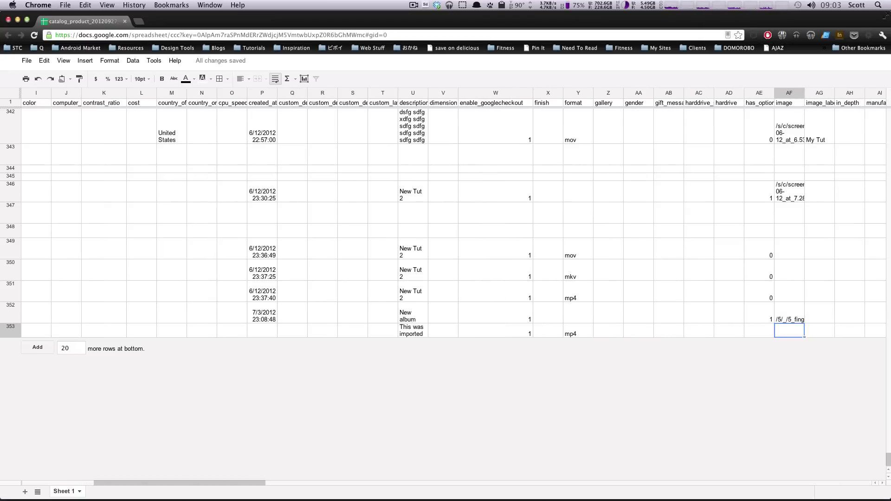
pyautogui.press('Left')
pyautogui.write('0')
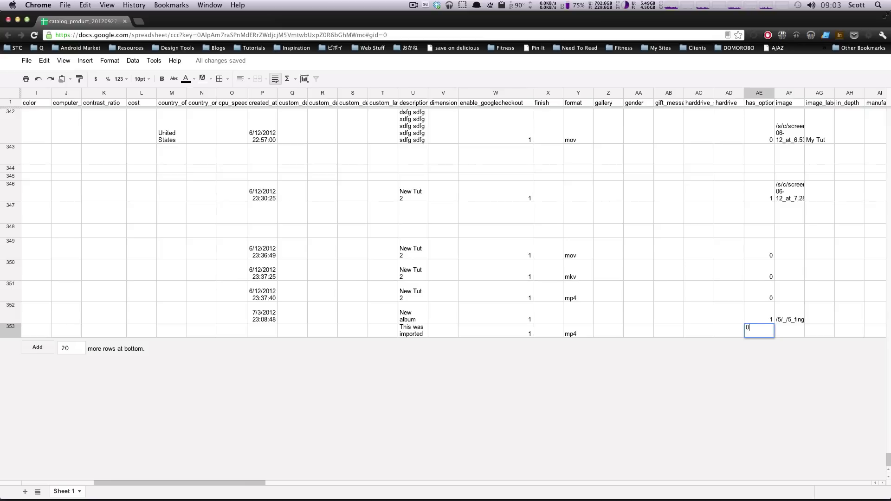
pyautogui.press('Right')
# Fill row 353's meta description, meta keywords and meta title with 'Imported'.
pyautogui.press('Right')
pyautogui.press('Right')
pyautogui.press('Right')
pyautogui.press('Right')
pyautogui.press('Right')
pyautogui.press('Right')
pyautogui.press('Right')
pyautogui.press('Right')
pyautogui.press('Right')
pyautogui.press('Right')
pyautogui.press('Right')
pyautogui.press('Right')
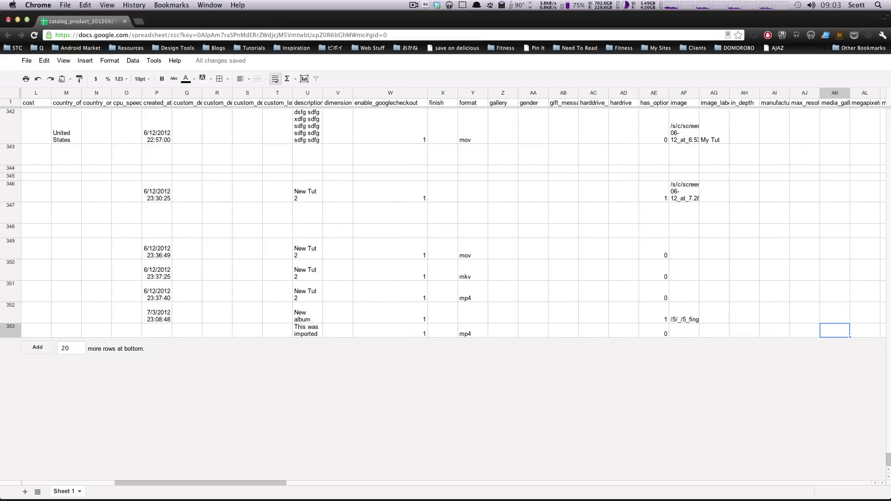
pyautogui.press('Right')
pyautogui.press('Right')
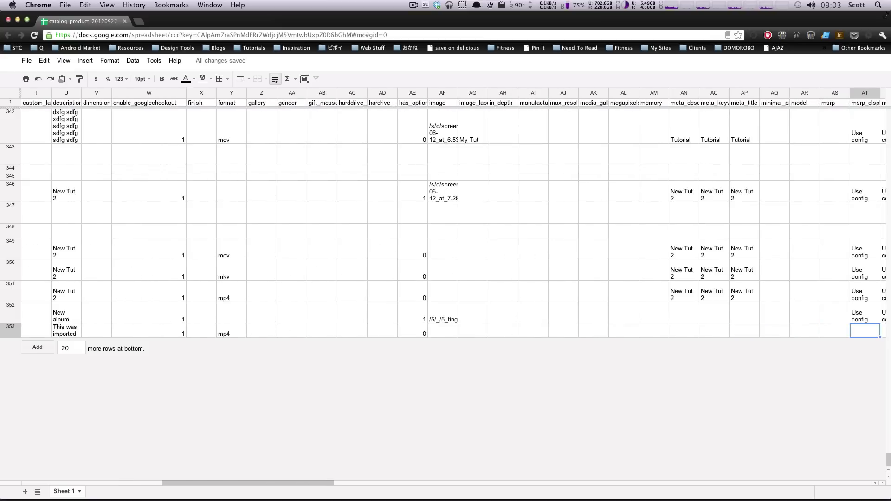
pyautogui.press('Left')
pyautogui.press('Left')
pyautogui.press('Left')
pyautogui.press('Left')
pyautogui.press('Left')
pyautogui.press('Left')
pyautogui.press('Left')
pyautogui.press('Left')
pyautogui.press('Left')
pyautogui.press('Left')
pyautogui.press('Left')
pyautogui.press('Left')
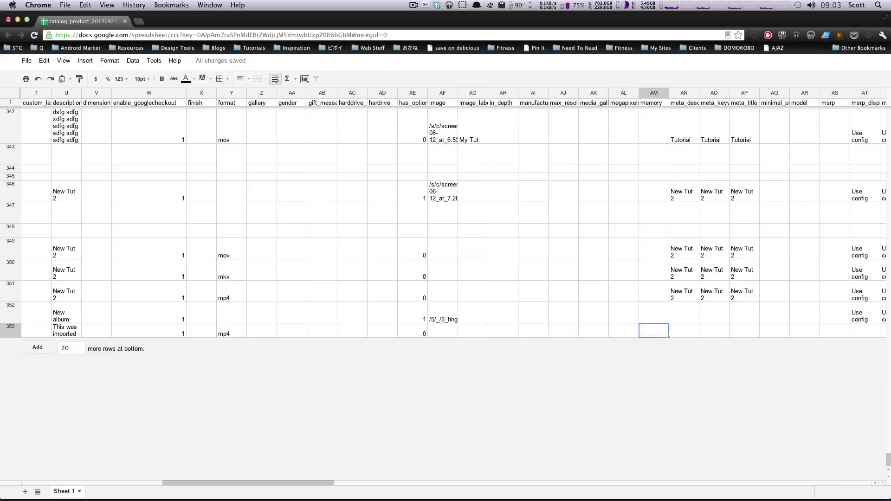
pyautogui.press('Right')
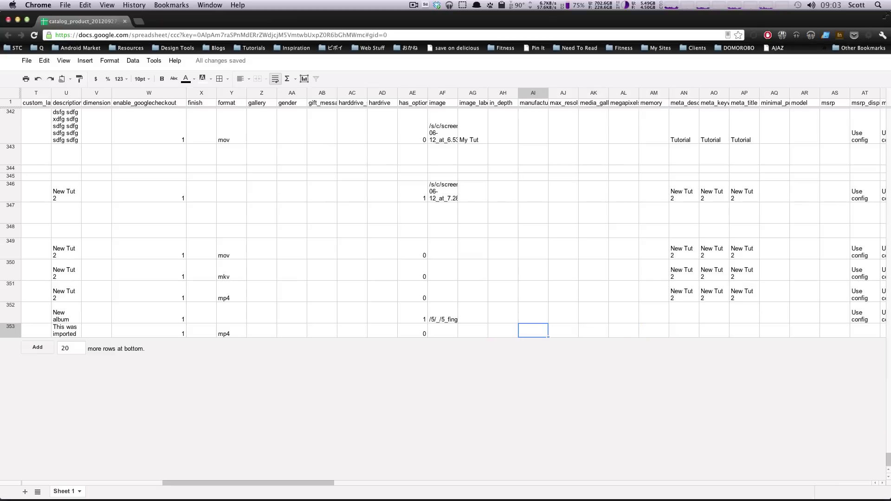
pyautogui.press('Right')
pyautogui.press('Right')
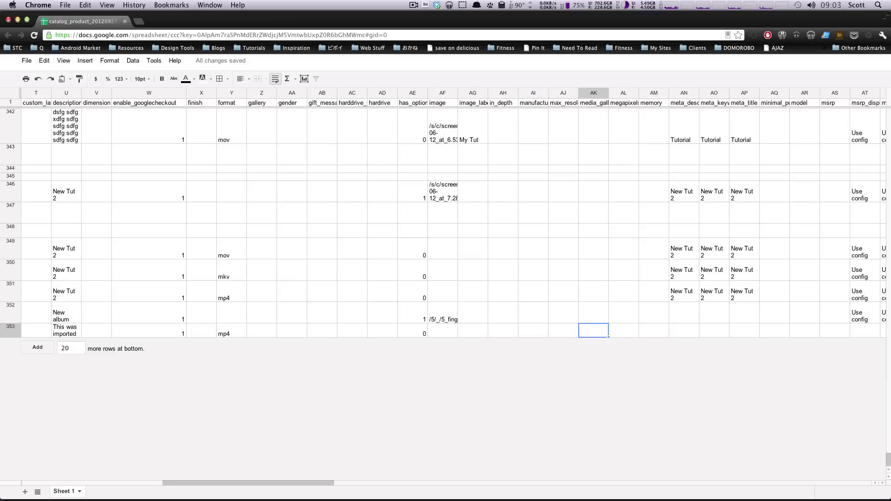
pyautogui.press('Up')
pyautogui.press('Right')
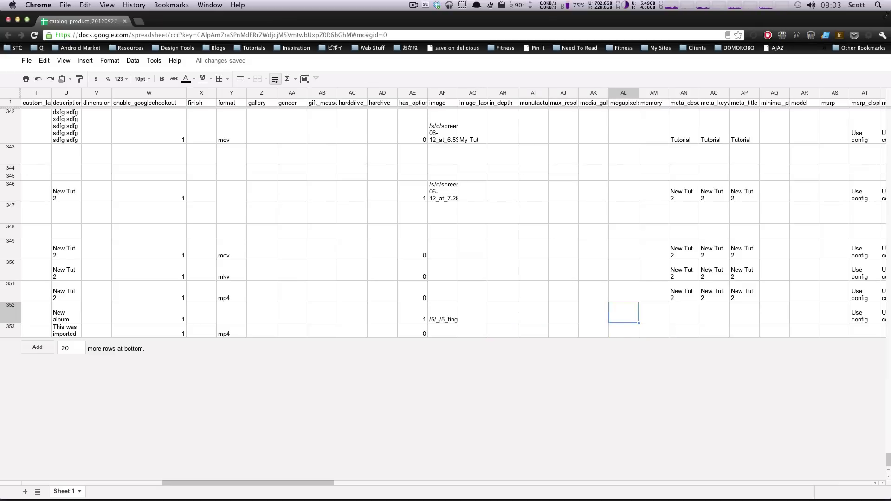
pyautogui.press('Right')
pyautogui.press('Down')
pyautogui.press('Right')
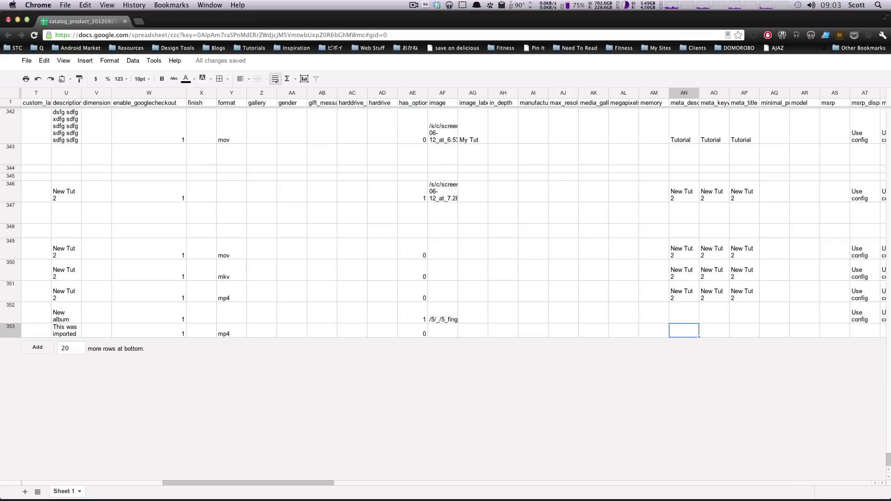
pyautogui.write('Imported')
pyautogui.press('Tab')
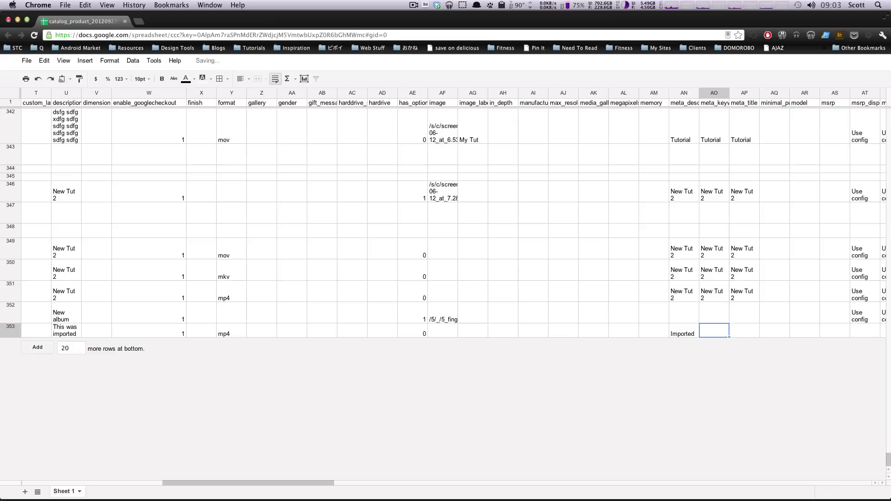
pyautogui.press('Left')
pyautogui.hotkey('ctrl', 'c')
pyautogui.press('Right')
pyautogui.hotkey('ctrl', 'v')
pyautogui.press('Right')
pyautogui.hotkey('ctrl', 'v')
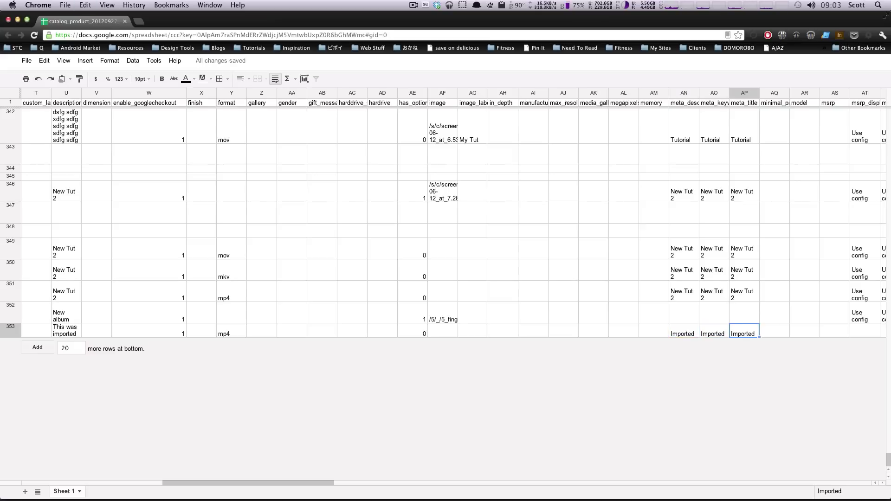
# Copy 'Use config' from row 352 into row 353's two msrp display cells.
pyautogui.press('Right')
pyautogui.press('Right')
pyautogui.press('Right')
pyautogui.press('Right')
pyautogui.press('Right')
pyautogui.press('Right')
pyautogui.press('Right')
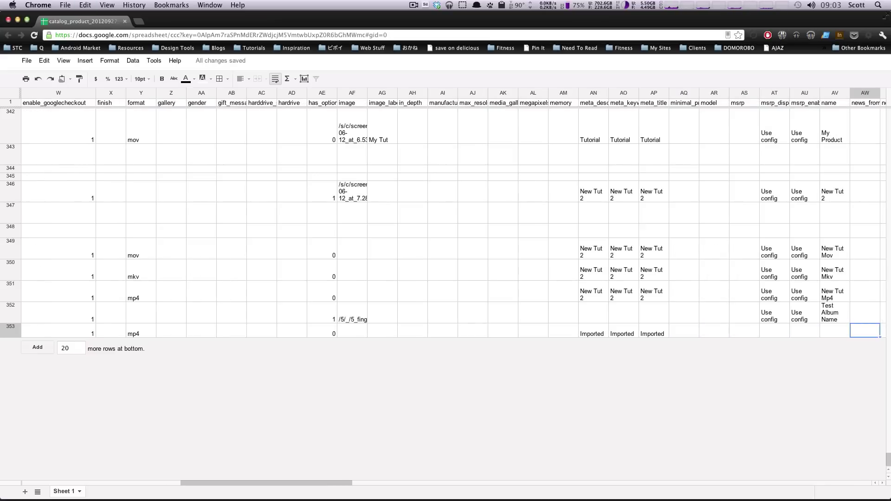
pyautogui.press('Left')
pyautogui.press('Left')
pyautogui.press('Left')
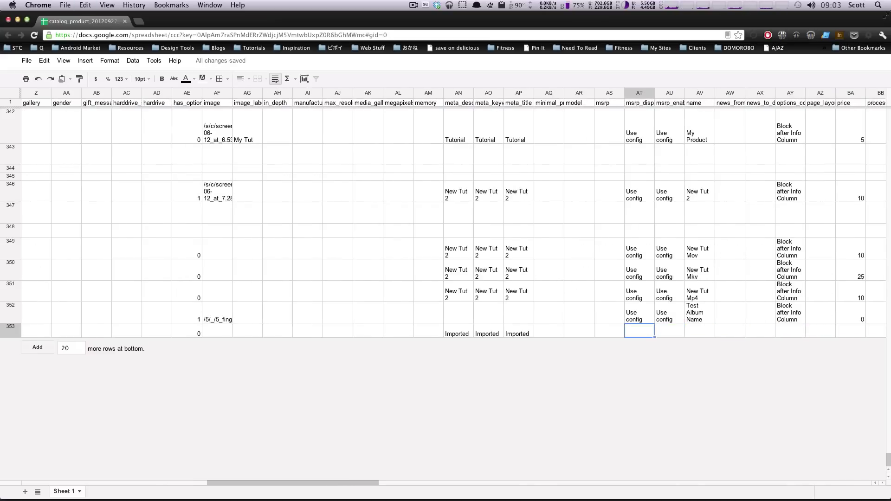
pyautogui.press('Up')
pyautogui.hotkey('ctrl', 'c')
pyautogui.press('Down')
pyautogui.hotkey('ctrl', 'v')
pyautogui.press('Right')
pyautogui.hotkey('ctrl', 'v')
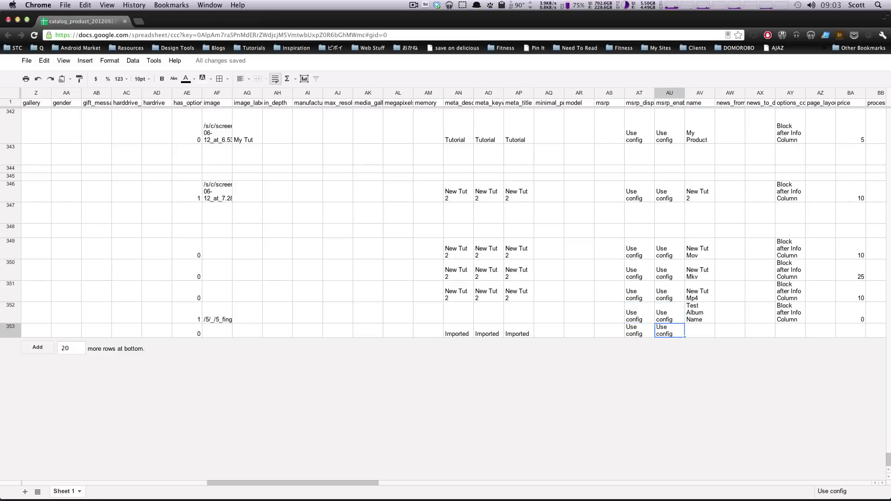
# Name the product 'Imported' and set its options container to 'Block after Info Column'.
pyautogui.press('Right')
pyautogui.press('Up')
pyautogui.press('Down')
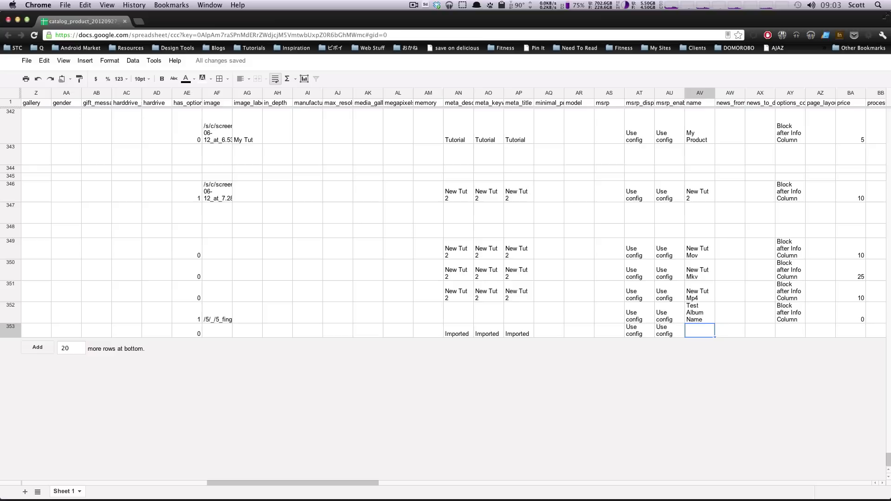
pyautogui.write('Imported')
pyautogui.press('Right')
pyautogui.press('Right')
pyautogui.press('Right')
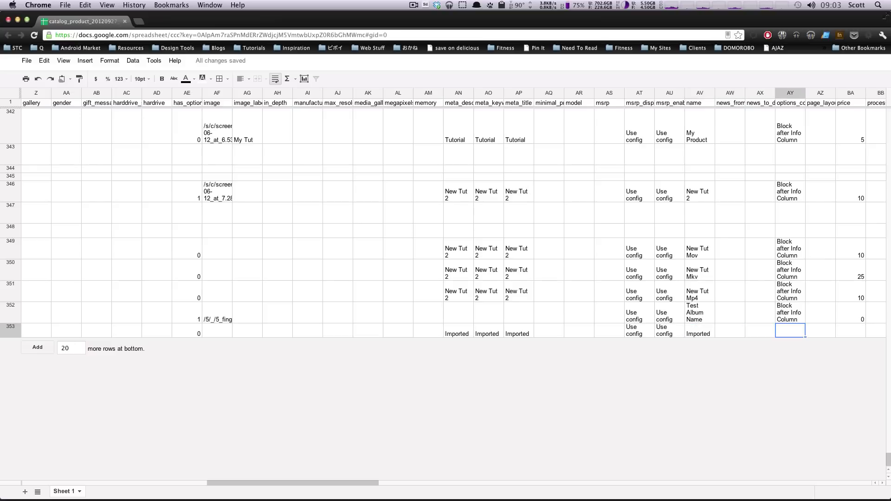
pyautogui.hotkey('ctrl', 'v')
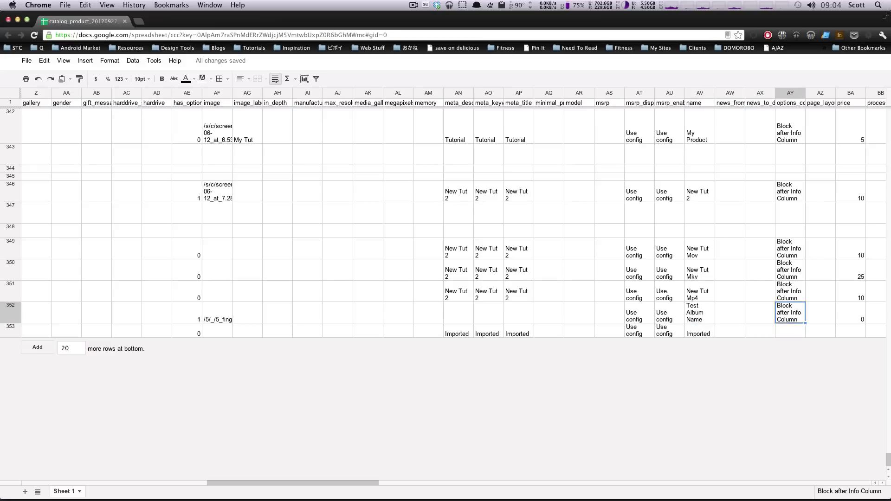
pyautogui.press('Right')
pyautogui.press('Right')
pyautogui.press('Right')
pyautogui.press('Right')
pyautogui.press('Right')
# Set the price to 50 and widen column BD to reach the required_options cell.
pyautogui.press('Left')
pyautogui.press('Left')
pyautogui.press('Left')
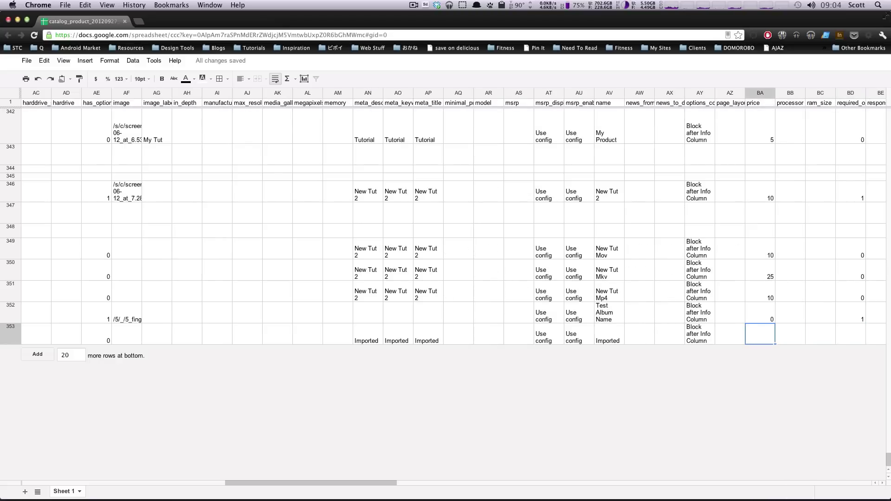
pyautogui.write('50')
pyautogui.press('Right')
pyautogui.press('Right')
pyautogui.press('Right')
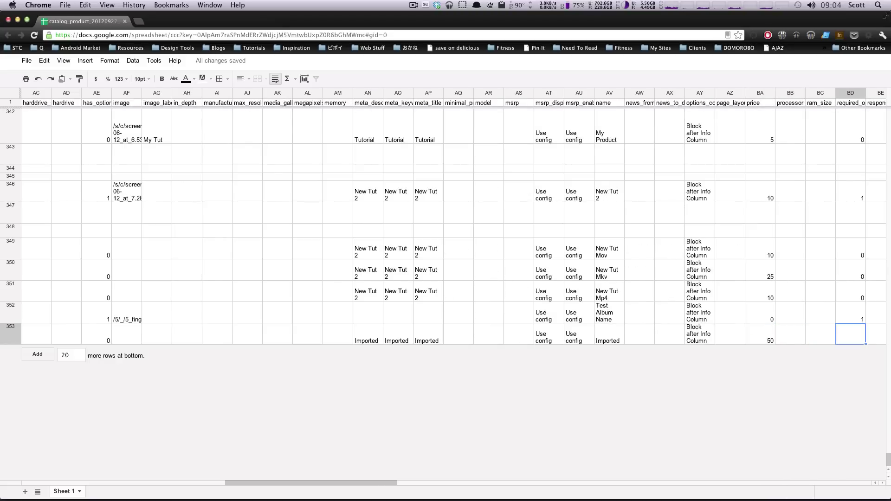
pyautogui.press('Right')
pyautogui.press('Right')
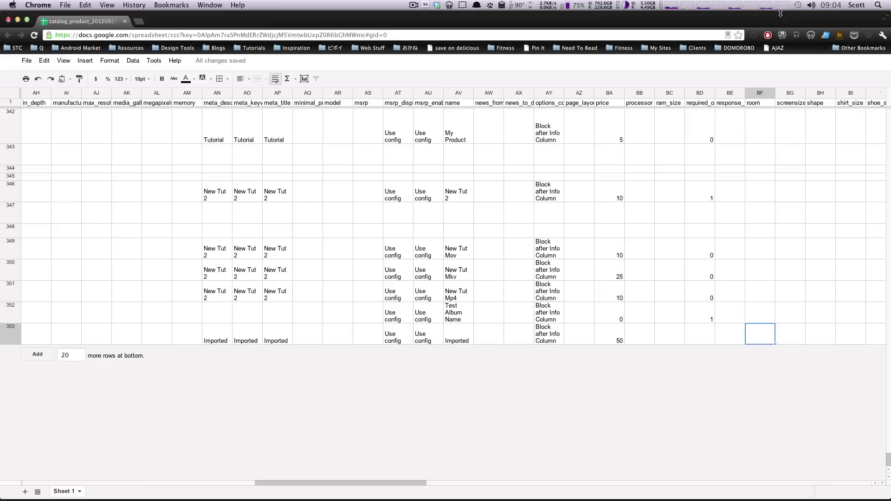
pyautogui.moveTo(714, 93); pyautogui.dragTo(741, 93)
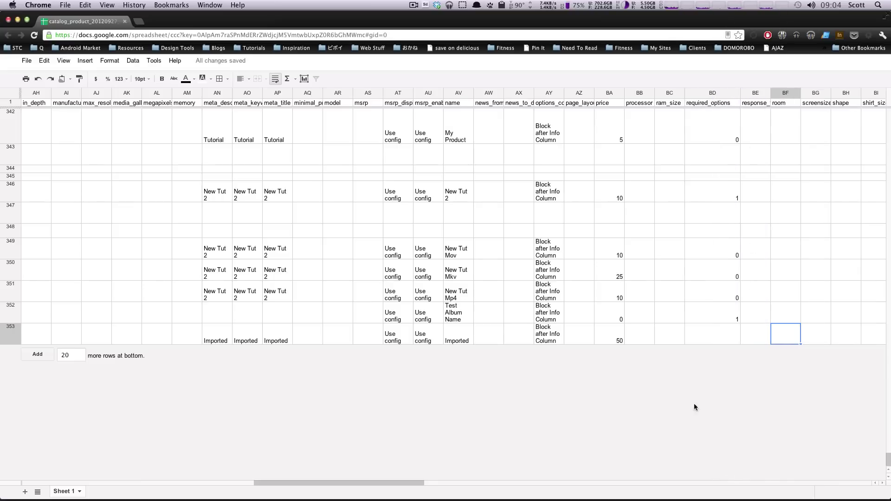
pyautogui.click(729, 335)
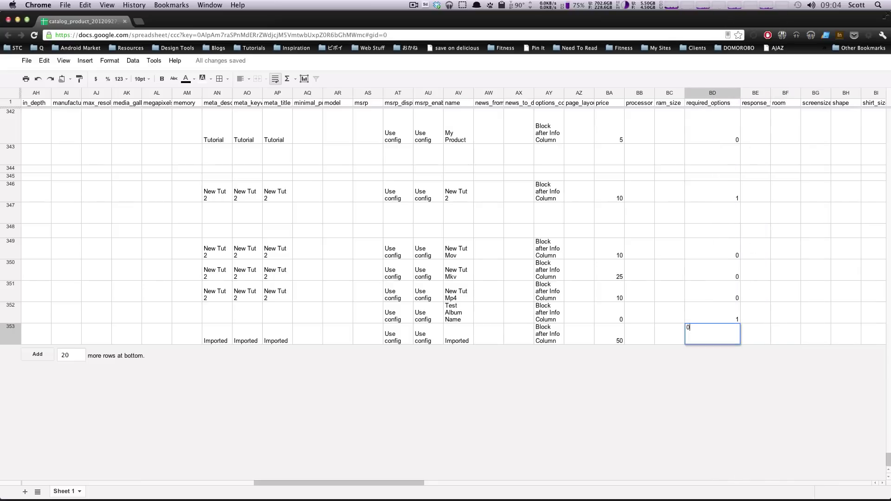
# Confirm required_options 0, enter 'Imported' as BL353's short description, and switch to Finder.
pyautogui.press('Right')
pyautogui.press('Right')
pyautogui.press('Right')
pyautogui.press('Right')
pyautogui.press('Right')
pyautogui.press('Right')
pyautogui.press('Right')
pyautogui.press('Right')
pyautogui.press('Right')
pyautogui.press('Right')
pyautogui.press('Right')
pyautogui.press('Right')
pyautogui.press('Right')
pyautogui.press('Right')
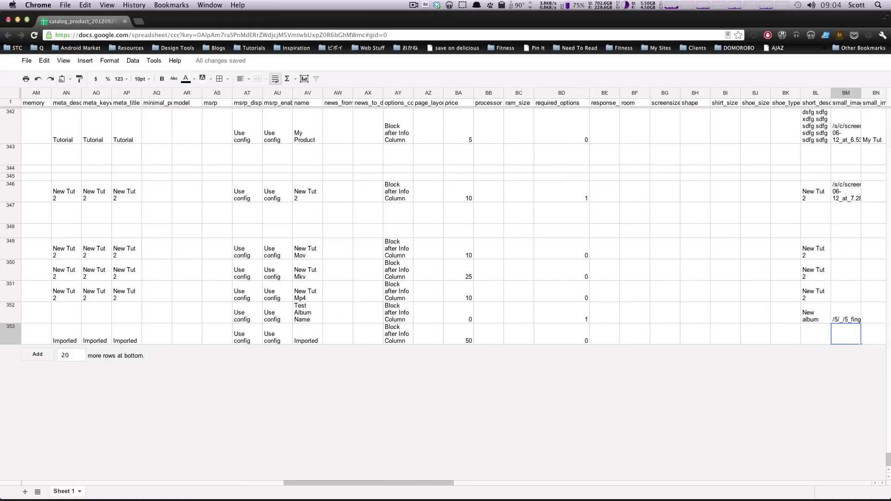
pyautogui.press('Left')
pyautogui.press('Left')
pyautogui.press('Left')
pyautogui.press('Left')
pyautogui.press('Left')
pyautogui.press('Left')
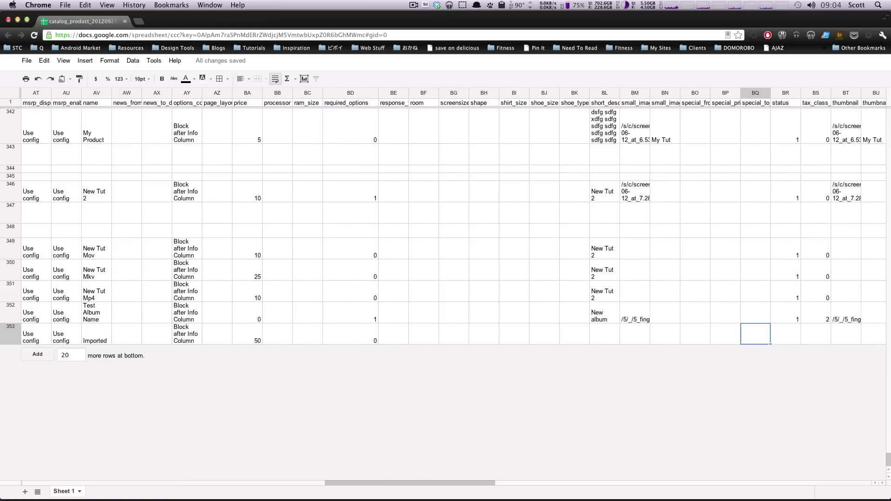
pyautogui.press('Up')
pyautogui.press('Down')
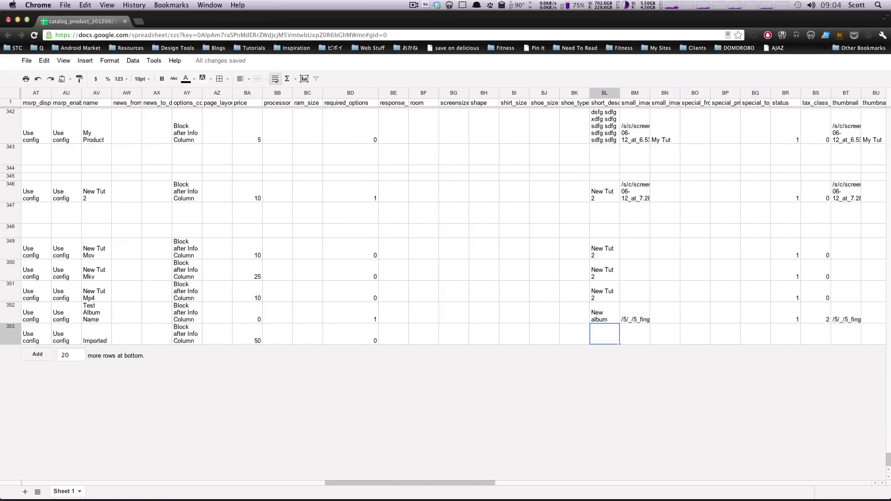
pyautogui.press('Up')
pyautogui.press('Down')
pyautogui.press('Return')
pyautogui.write('Imported')
pyautogui.press('Tab')
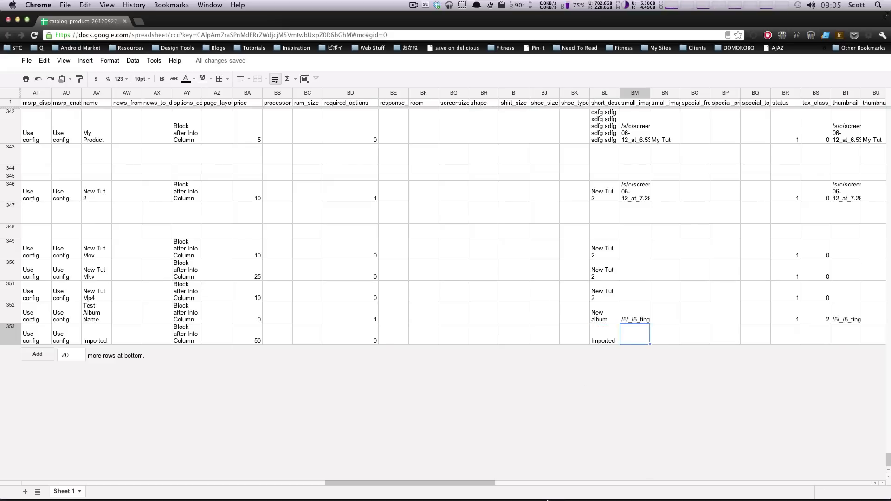
pyautogui.click(23, 483)
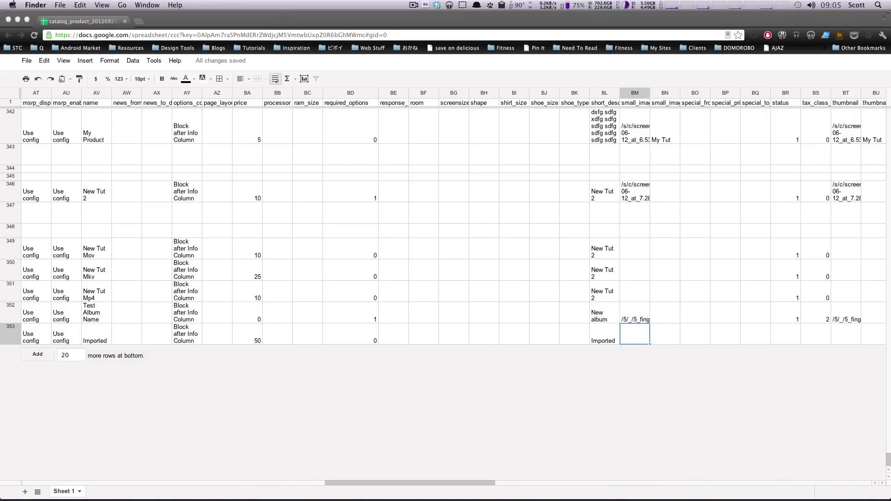
# Make a new folder named 'import' inside magento/media, then return to Chrome.
pyautogui.press('super+n')
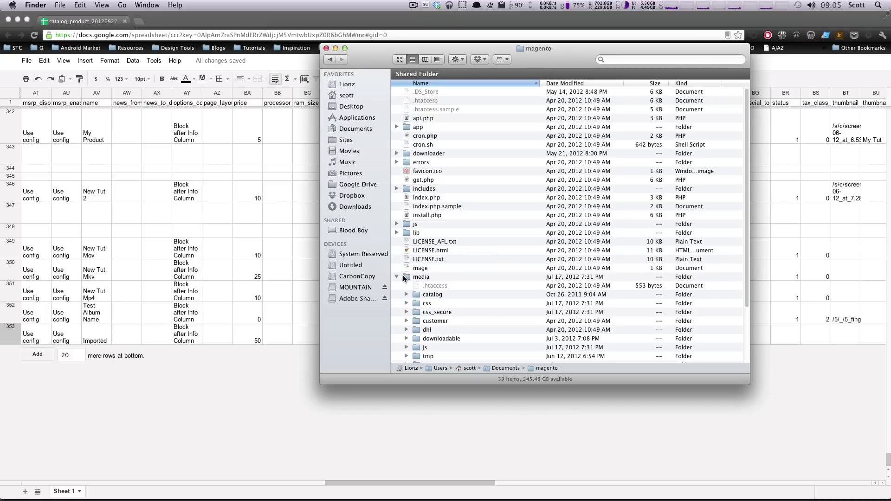
pyautogui.click(396, 277)
pyautogui.click(396, 277)
pyautogui.scroll(-5, 439, 277)
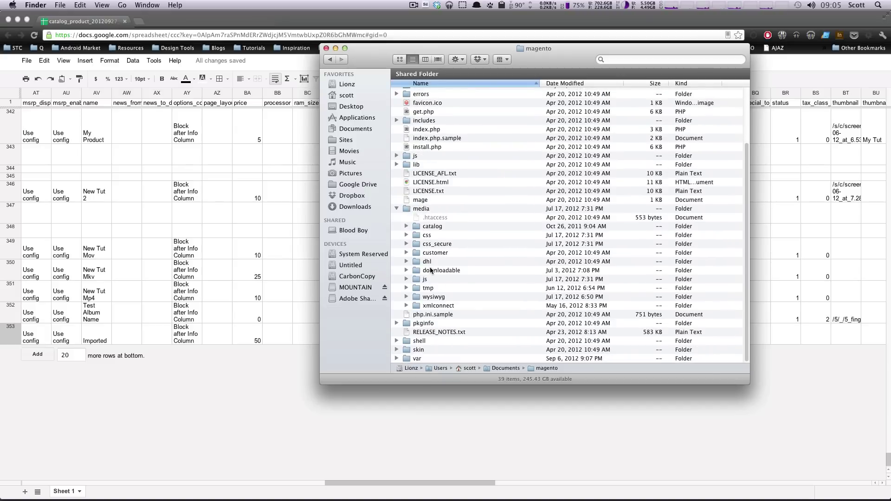
pyautogui.click(435, 290)
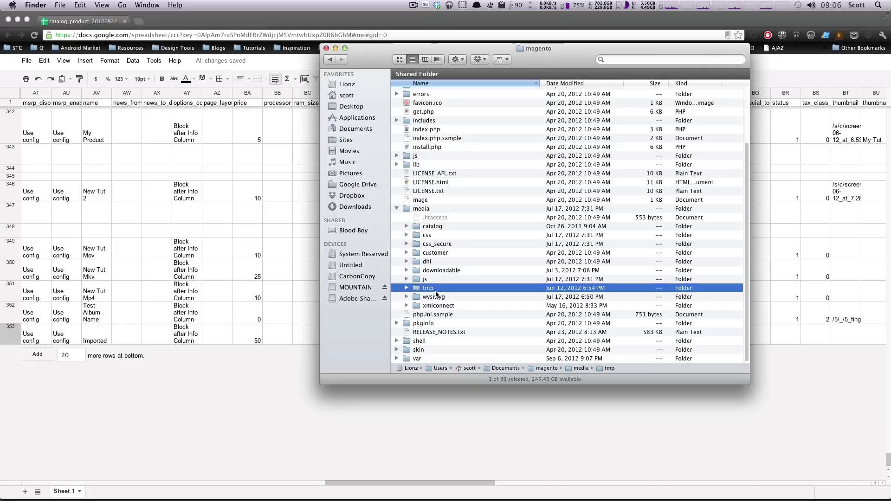
pyautogui.press('super+shift+n')
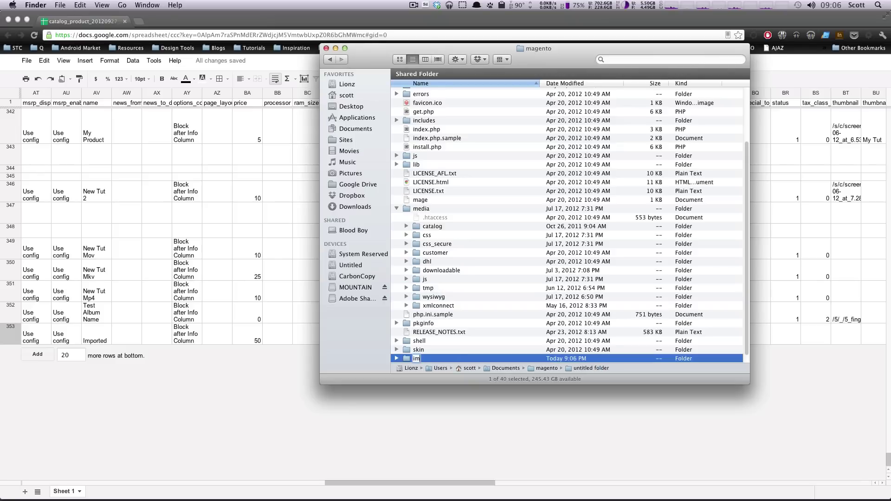
pyautogui.write('import')
pyautogui.press('Return')
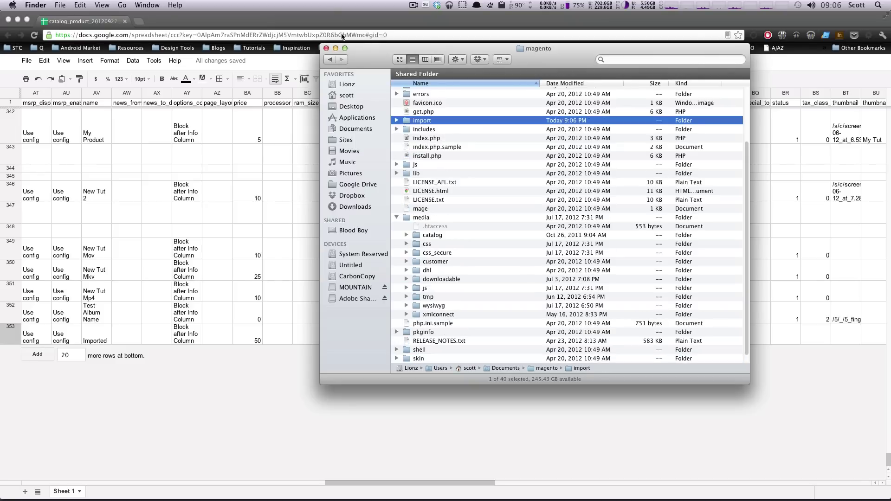
pyautogui.moveTo(417, 164); pyautogui.dragTo(433, 218)
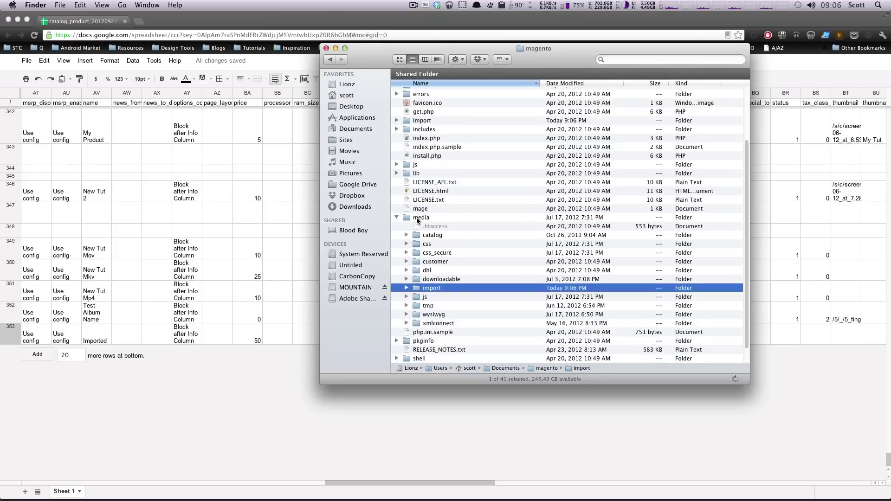
pyautogui.click(471, 409)
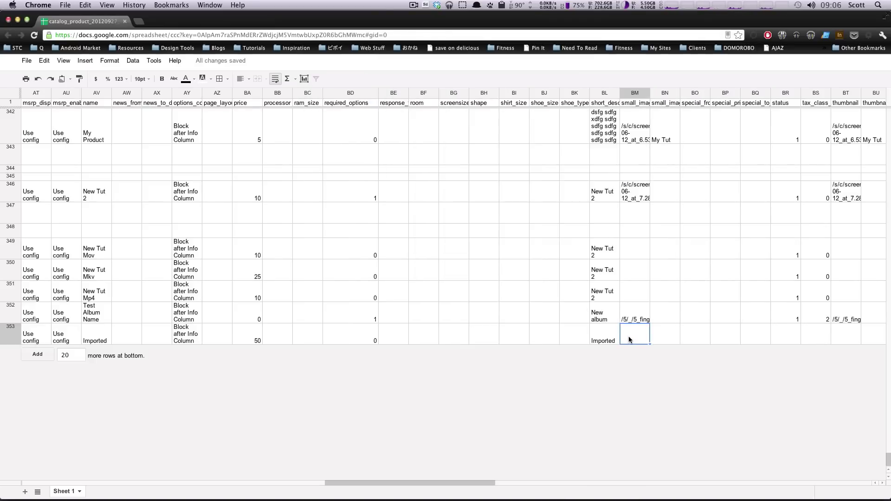
pyautogui.write('/imag')
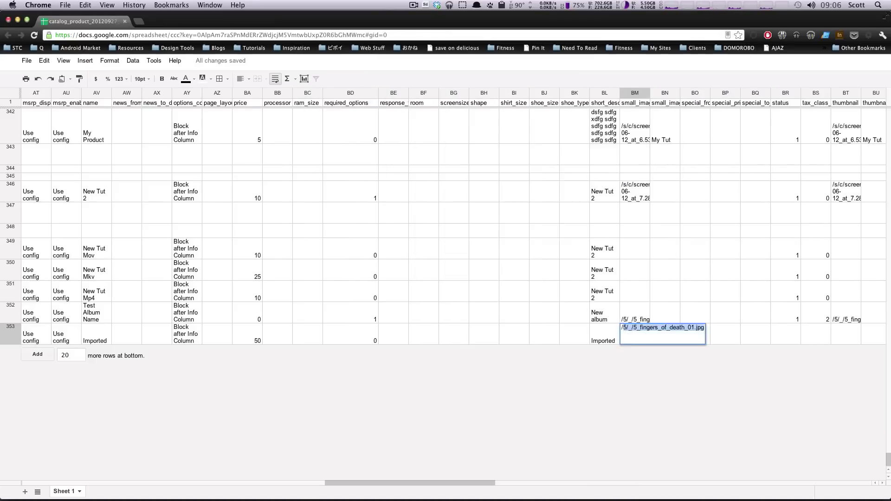
pyautogui.write('e.')
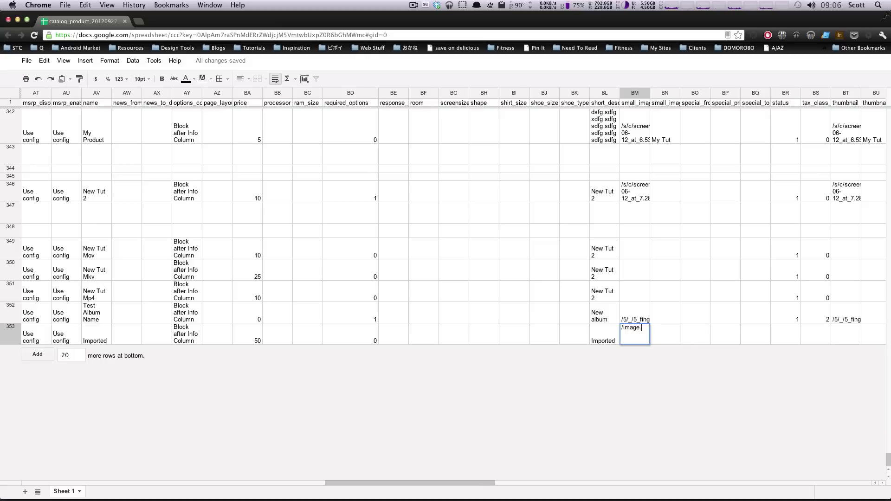
pyautogui.write('jpg')
pyautogui.press('Return')
pyautogui.press('Delete')
pyautogui.write('0')
pyautogui.click(664, 333)
pyautogui.press('Right')
pyautogui.press('Right')
pyautogui.press('Right')
pyautogui.press('Right')
pyautogui.press('Right')
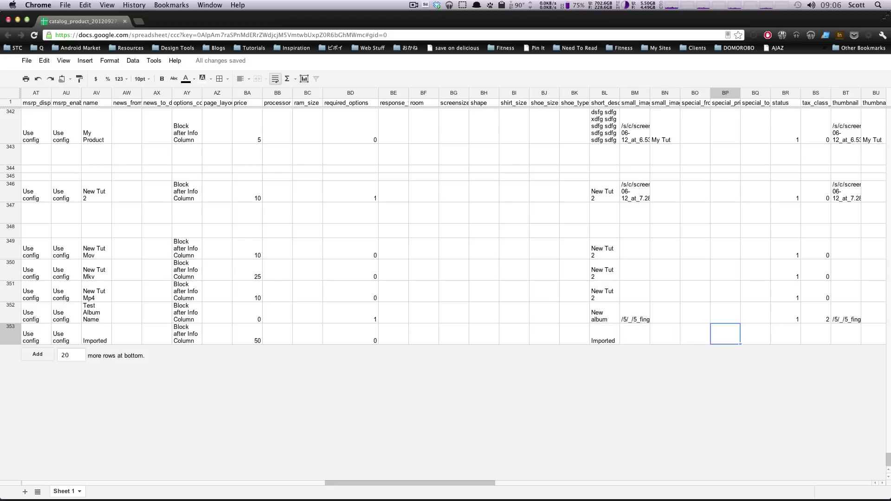
pyautogui.press('Left')
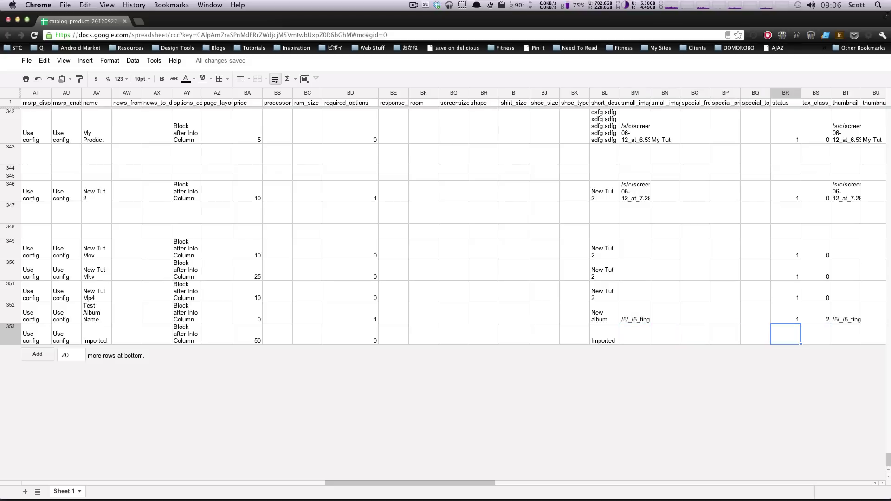
pyautogui.moveTo(416, 483); pyautogui.dragTo(450, 484)
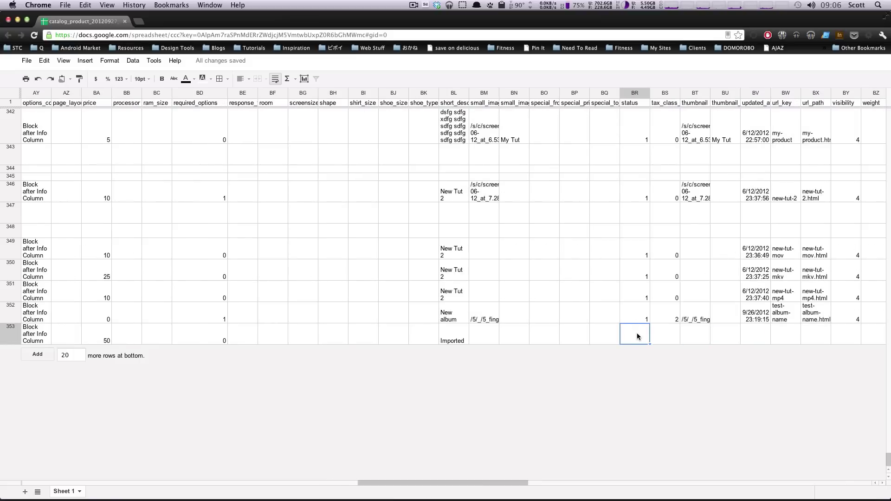
pyautogui.click(492, 332)
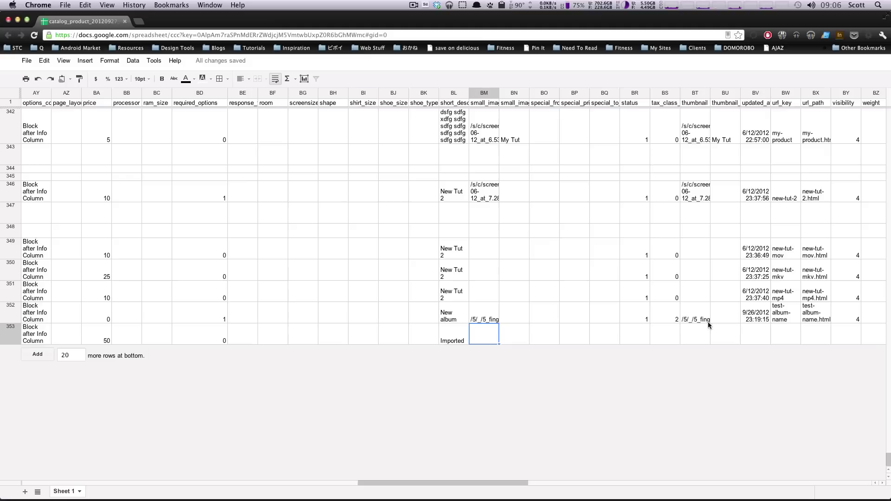
pyautogui.click(637, 329)
pyautogui.click(485, 341)
pyautogui.click(631, 339)
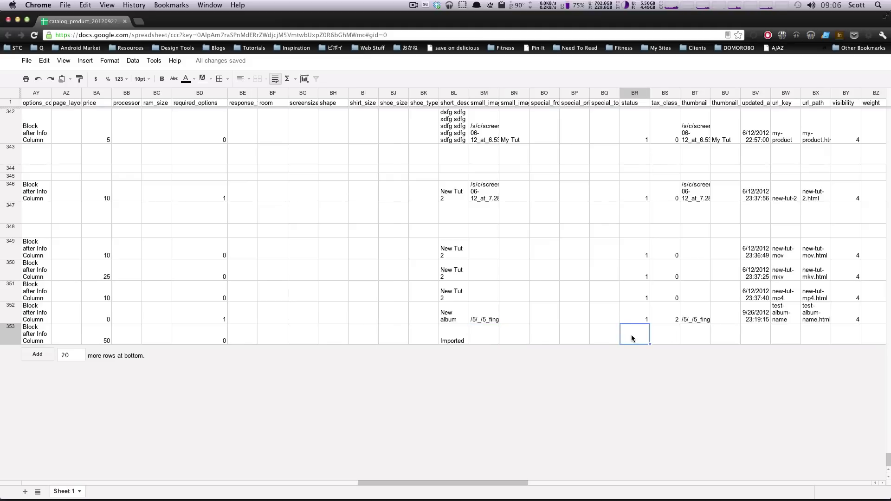
# Set row 353's status to 1 and tax class to 0.
pyautogui.write('1')
pyautogui.press('Tab')
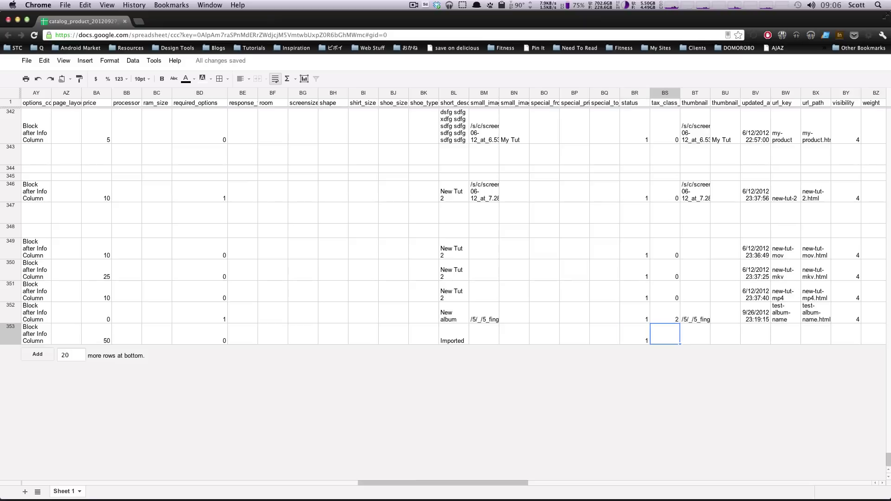
pyautogui.write('0')
pyautogui.press('Tab')
pyautogui.press('Tab')
pyautogui.press('Tab')
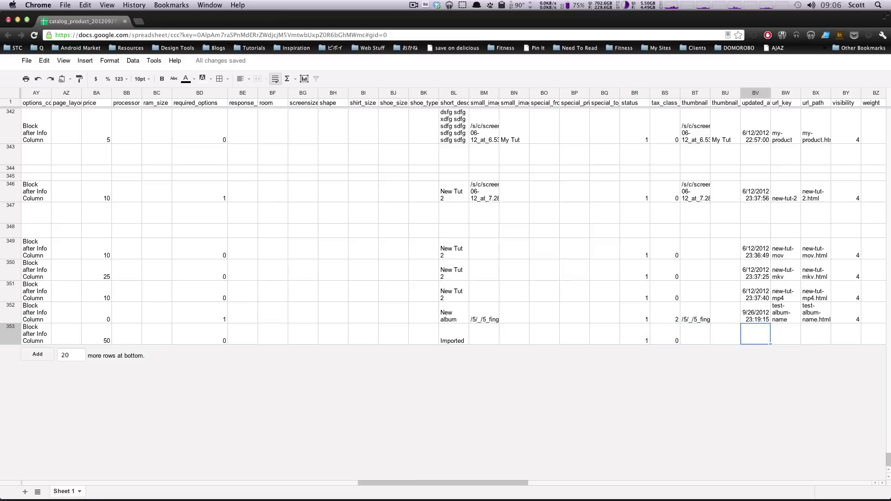
pyautogui.press('Tab')
pyautogui.press('Tab')
pyautogui.press('Tab')
pyautogui.press('Tab')
pyautogui.press('Tab')
pyautogui.press('Tab')
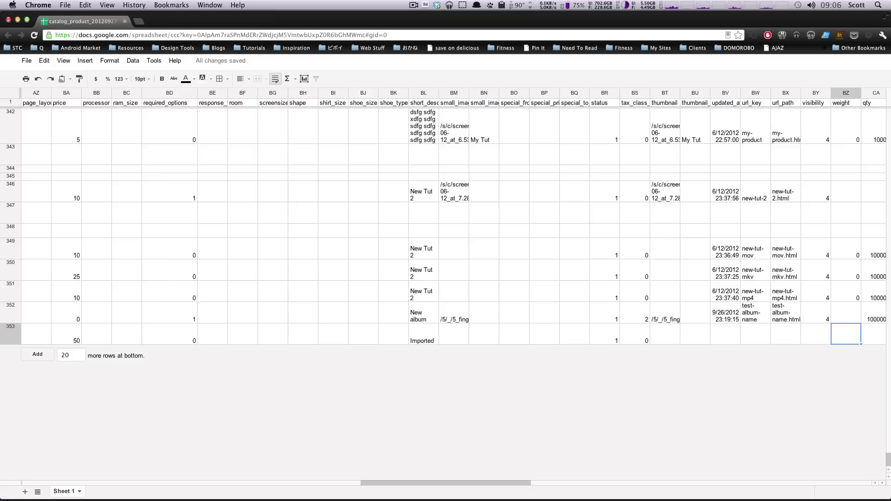
pyautogui.press('Left')
pyautogui.press('Left')
pyautogui.press('Left')
pyautogui.press('Left')
pyautogui.press('Left')
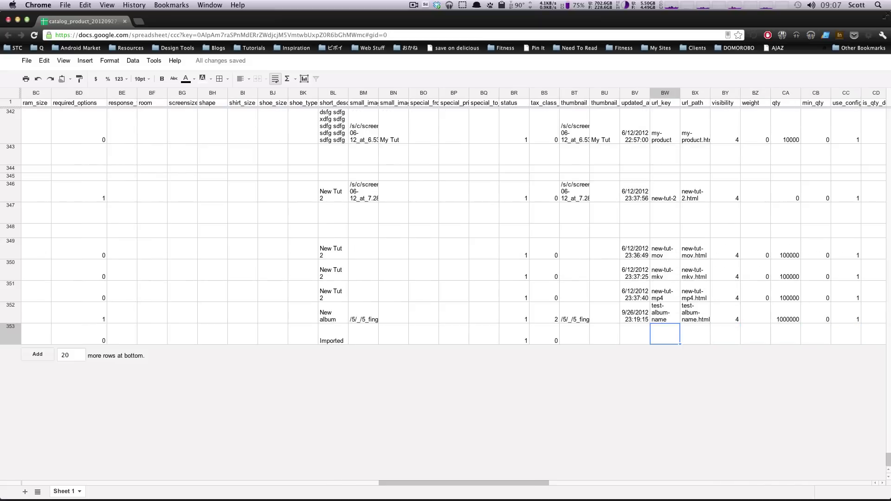
# Enter url_key 'imported' and url_path 'imported.html'.
pyautogui.write('imported')
pyautogui.press('Tab')
pyautogui.write('importe')
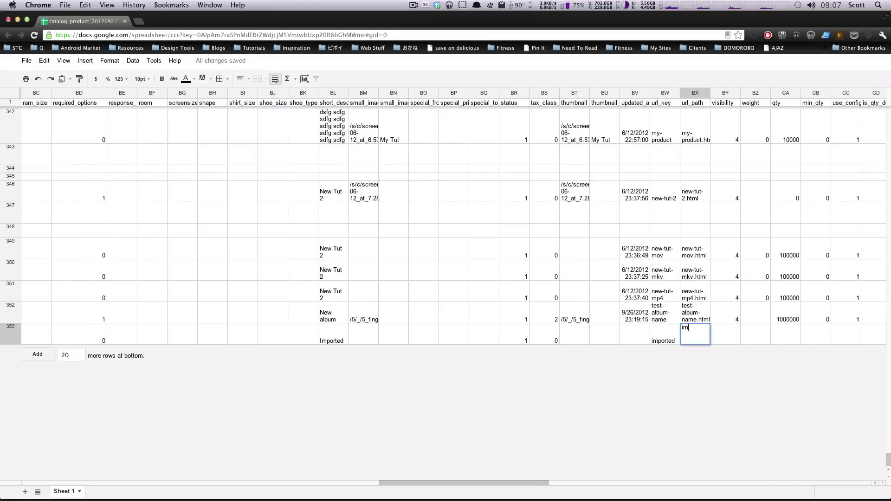
pyautogui.write('d.html')
pyautogui.press('Tab')
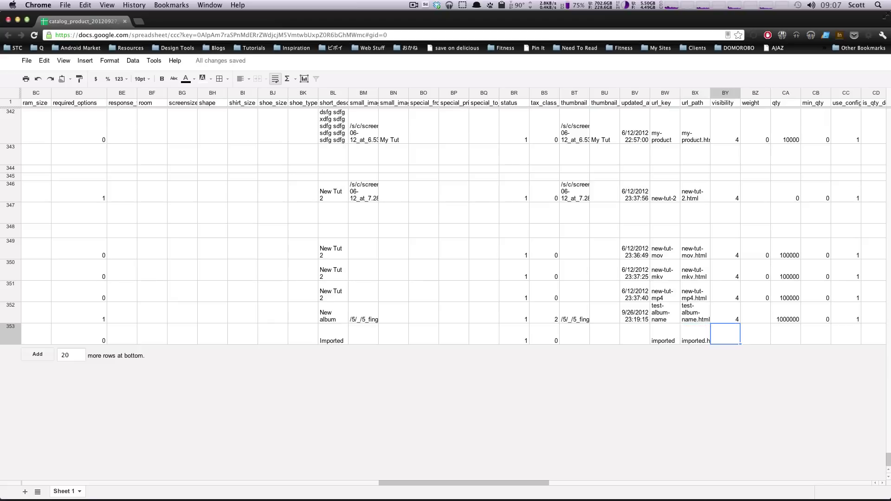
pyautogui.click(689, 335)
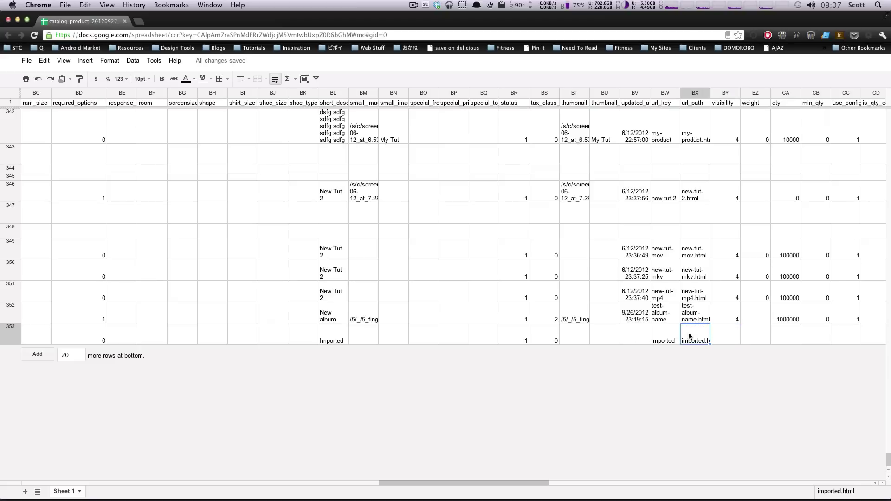
# Enter visibility 4, weight 0 and qty 10000.
pyautogui.press('Tab')
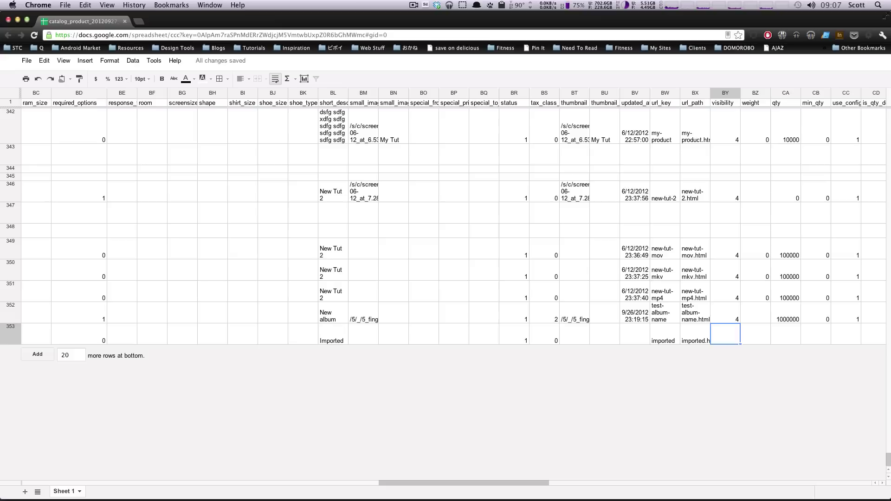
pyautogui.write('4')
pyautogui.press('Tab')
pyautogui.write('0')
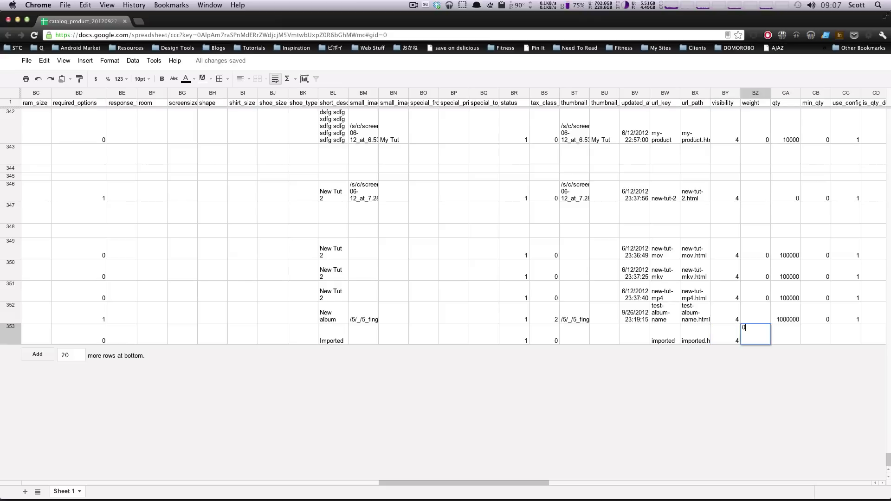
pyautogui.press('Tab')
pyautogui.write('10000')
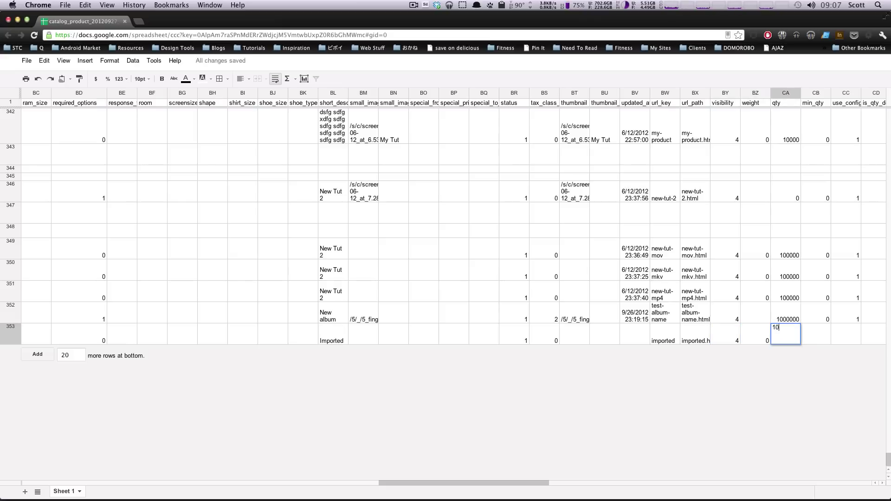
pyautogui.press('Tab')
pyautogui.press('Tab')
pyautogui.press('Tab')
pyautogui.press('Tab')
pyautogui.press('Tab')
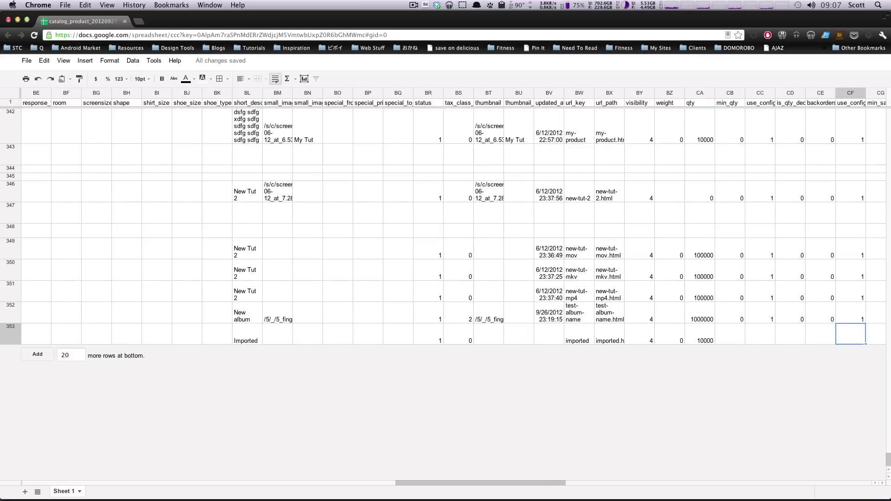
# Enter min_qty 0, then 1, 0, 0, 1 across CC353–CF353.
pyautogui.press('Left')
pyautogui.press('Left')
pyautogui.press('Left')
pyautogui.press('Left')
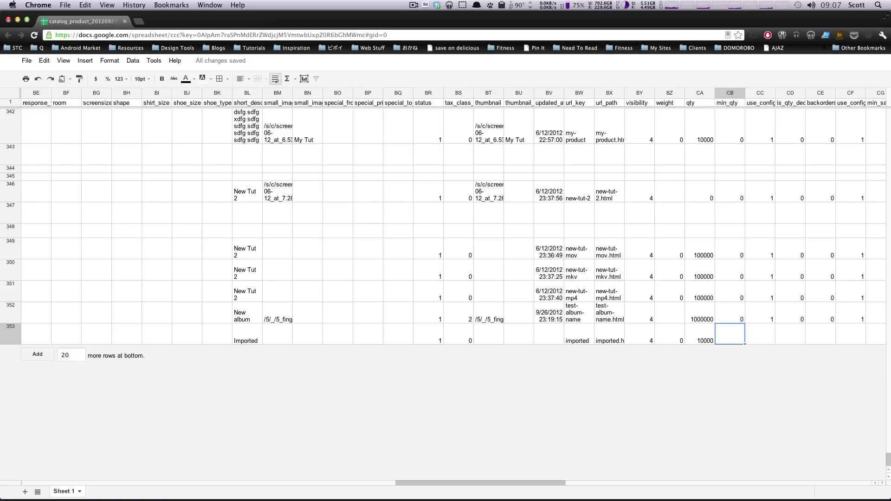
pyautogui.write('0')
pyautogui.press('Tab')
pyautogui.write('1')
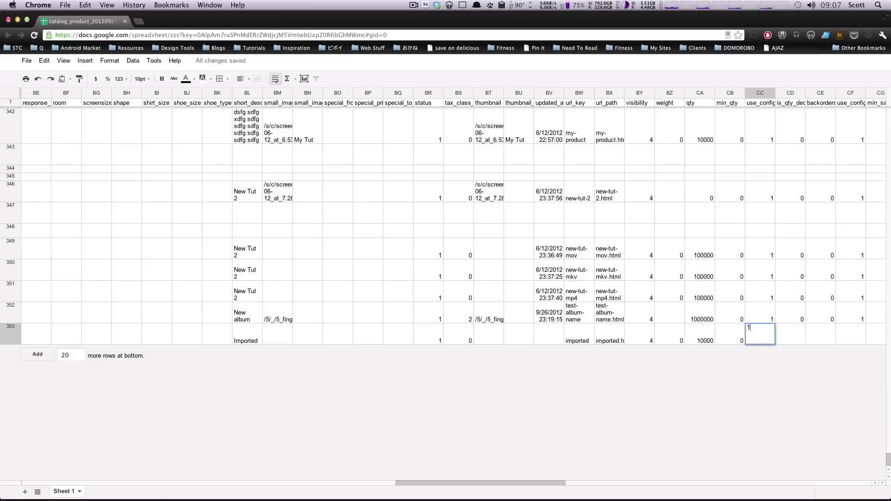
pyautogui.press('Tab')
pyautogui.write('0')
pyautogui.press('Tab')
pyautogui.write('0')
pyautogui.press('Tab')
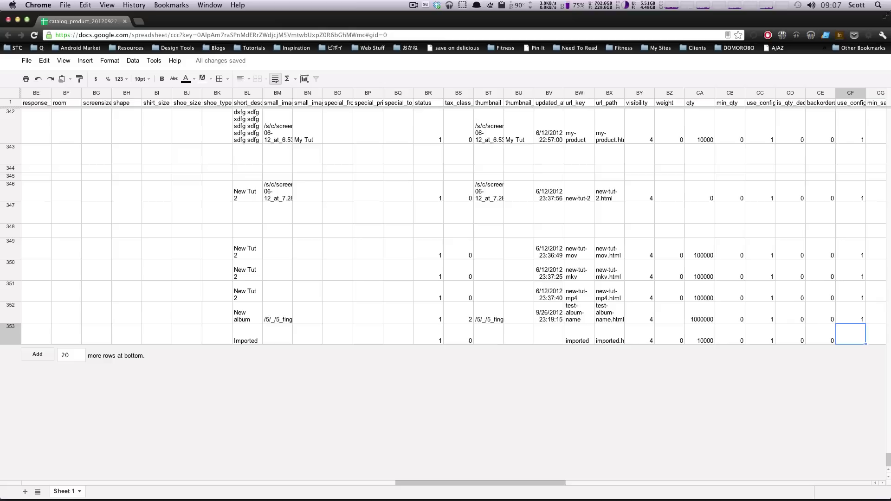
pyautogui.write('1')
pyautogui.press('Tab')
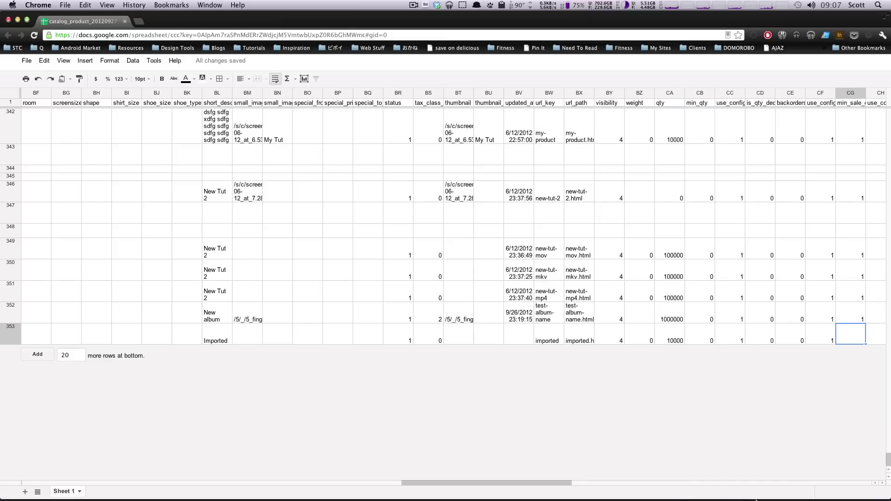
# Continue the stock flags CG353–CK353 with 0s and 1s, leaving CL353 empty.
pyautogui.moveTo(514, 481); pyautogui.dragTo(554, 484)
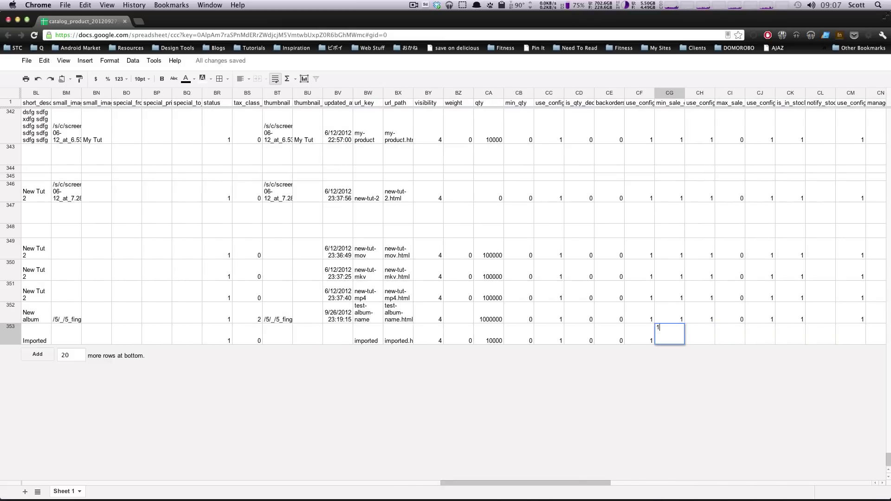
pyautogui.press('Tab')
pyautogui.write('0')
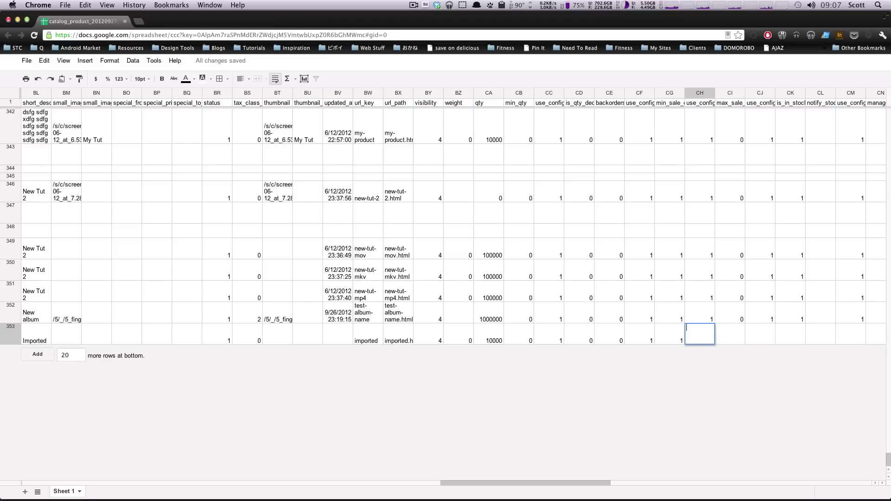
pyautogui.press('Tab')
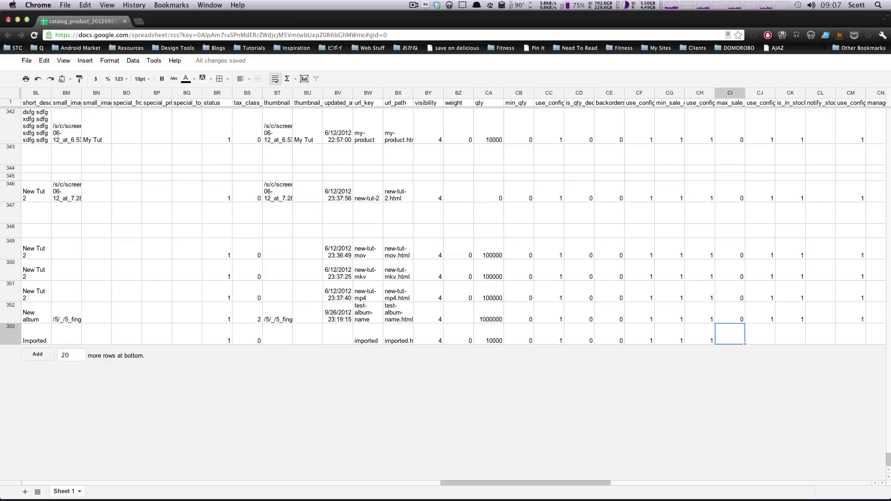
pyautogui.write('0')
pyautogui.press('Tab')
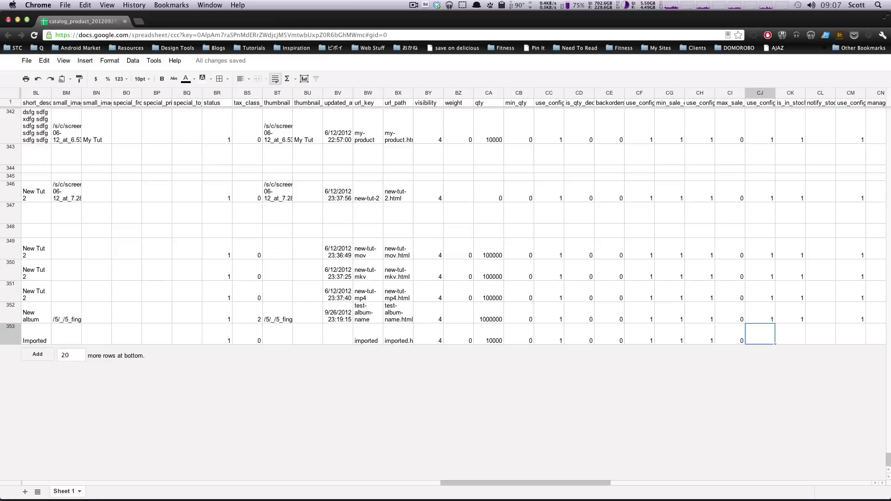
pyautogui.write('1')
pyautogui.press('Tab')
pyautogui.write('1')
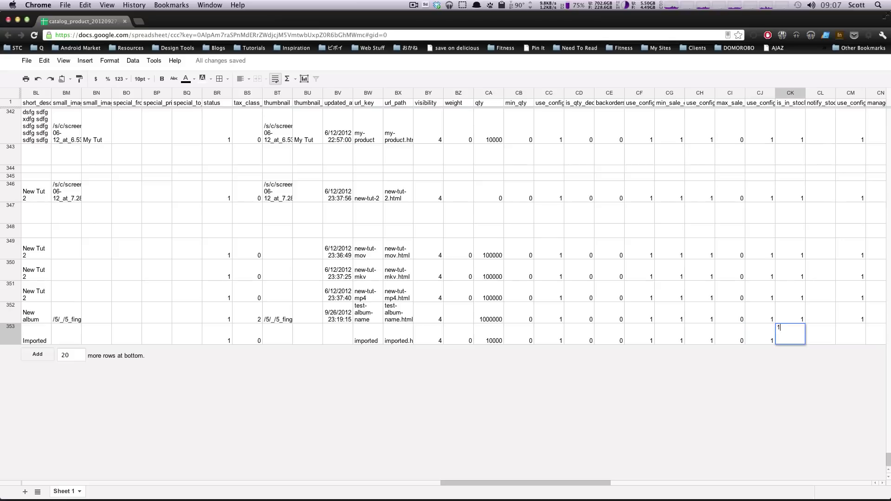
pyautogui.press('Tab')
pyautogui.press('Tab')
pyautogui.hotkey('shift', 'Tab')
pyautogui.hotkey('shift', 'Tab')
pyautogui.press('Tab')
# Fill the stock fields CM353–CQ353, including manage_stock 0.
pyautogui.press('Tab')
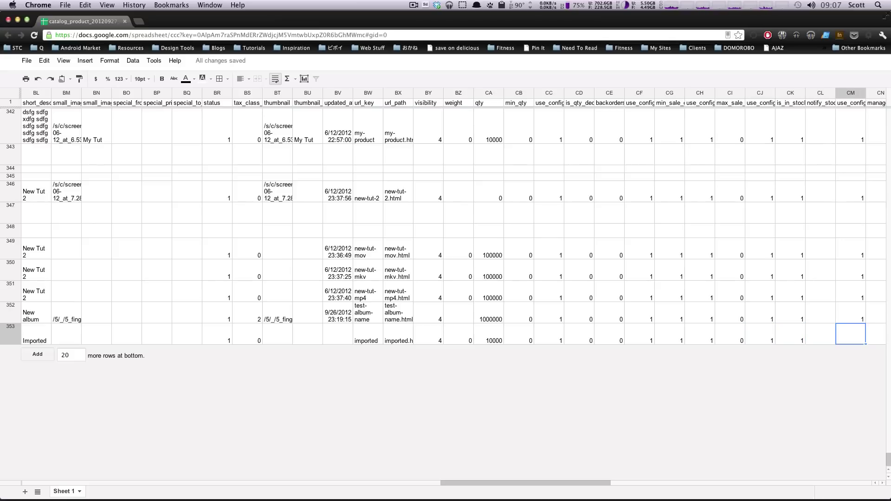
pyautogui.write('1')
pyautogui.press('Tab')
pyautogui.write('0')
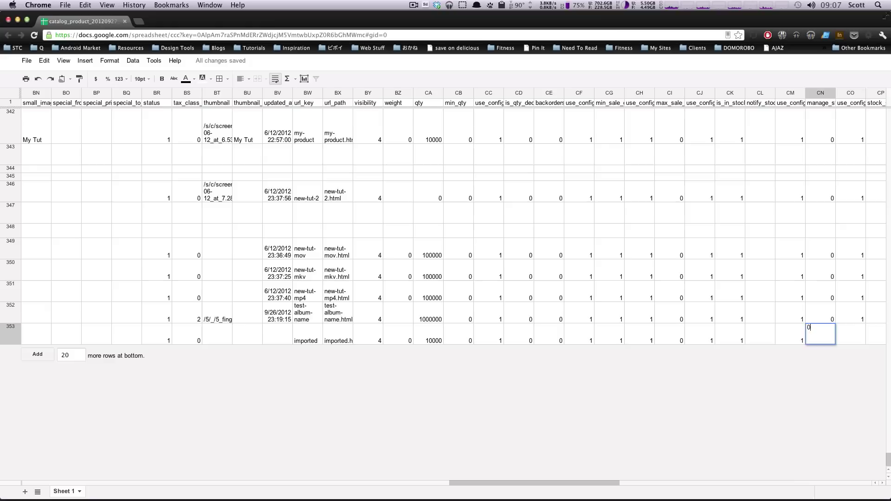
pyautogui.press('Tab')
pyautogui.write('1')
pyautogui.press('Tab')
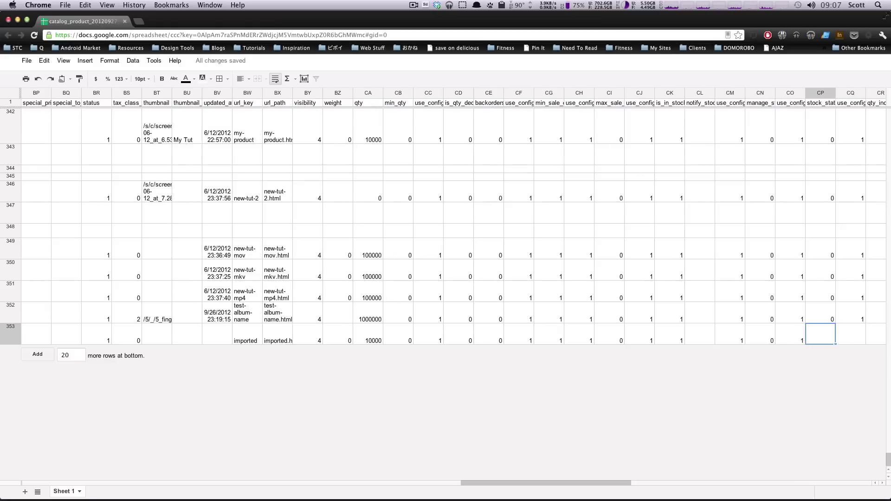
pyautogui.write('0')
pyautogui.press('Tab')
pyautogui.write('1')
pyautogui.press('Tab')
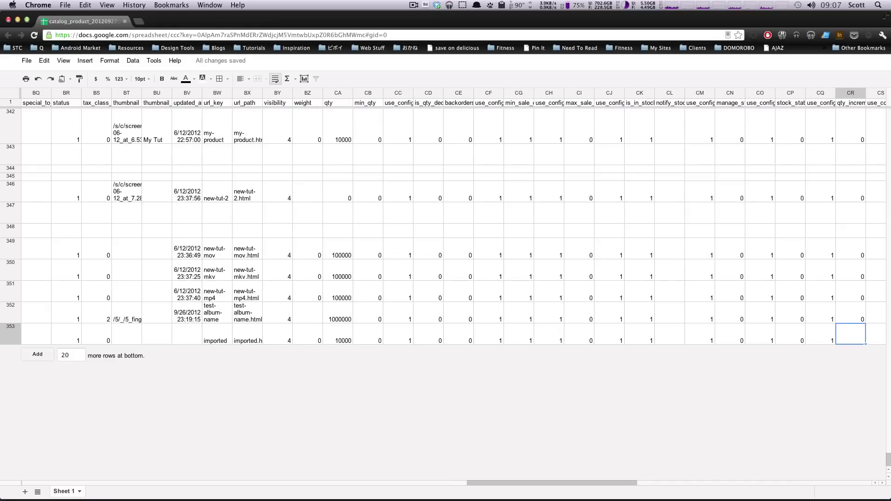
pyautogui.write('0')
pyautogui.press('Tab')
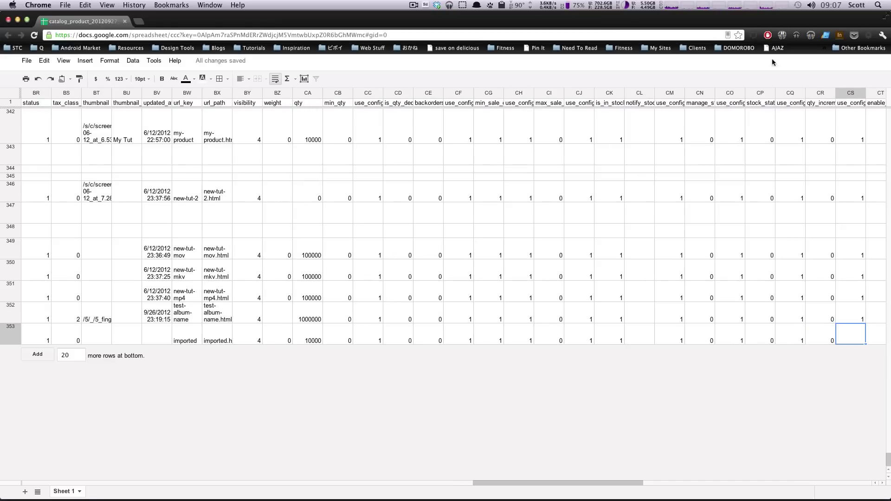
# Widen column CN, then enter 1, 0, 0 in CS353–CU353 to finish the stock fields.
pyautogui.moveTo(714, 93); pyautogui.dragTo(731, 95)
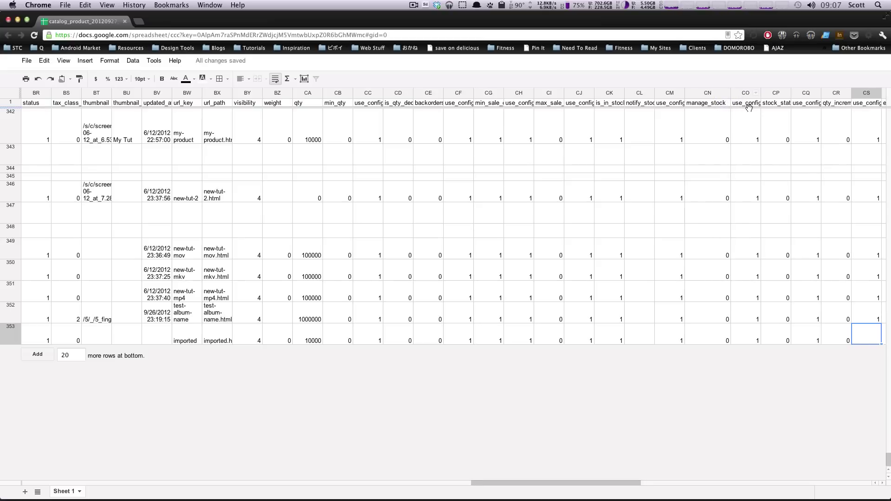
pyautogui.click(616, 480)
pyautogui.click(612, 478)
pyautogui.moveTo(607, 483); pyautogui.dragTo(684, 485)
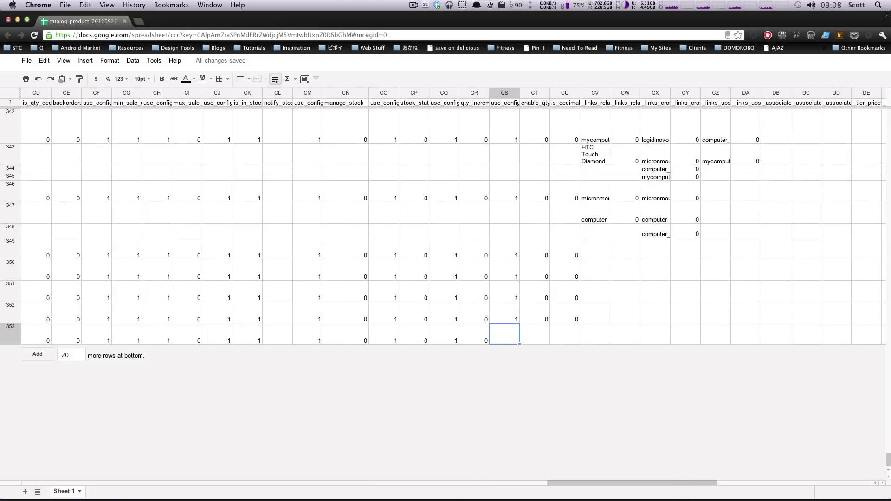
pyautogui.write('1')
pyautogui.press('Tab')
pyautogui.write('0')
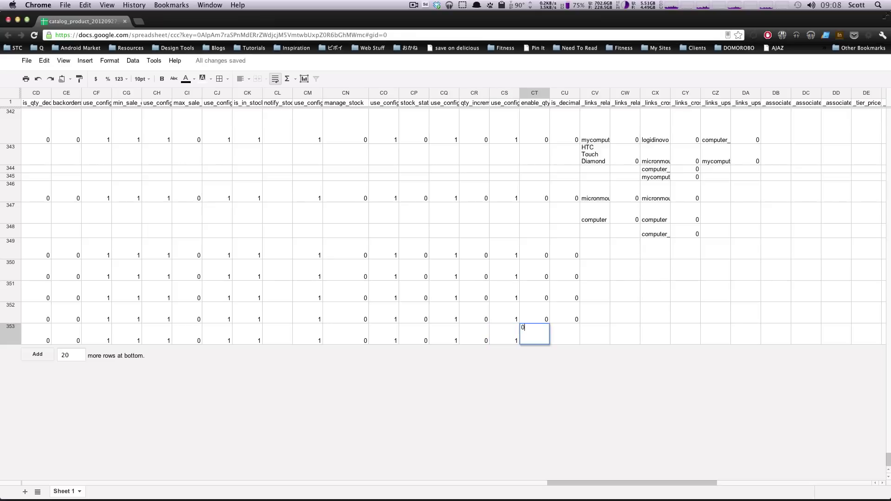
pyautogui.press('Tab')
pyautogui.write('0')
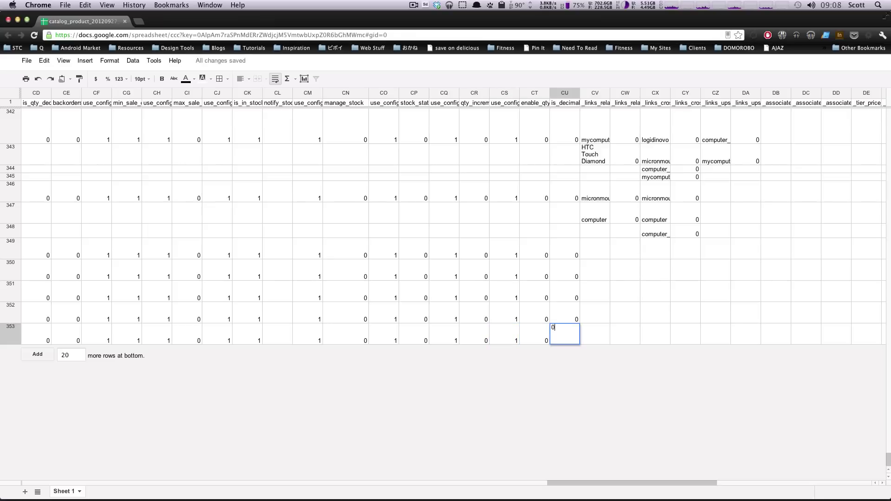
pyautogui.press('Tab')
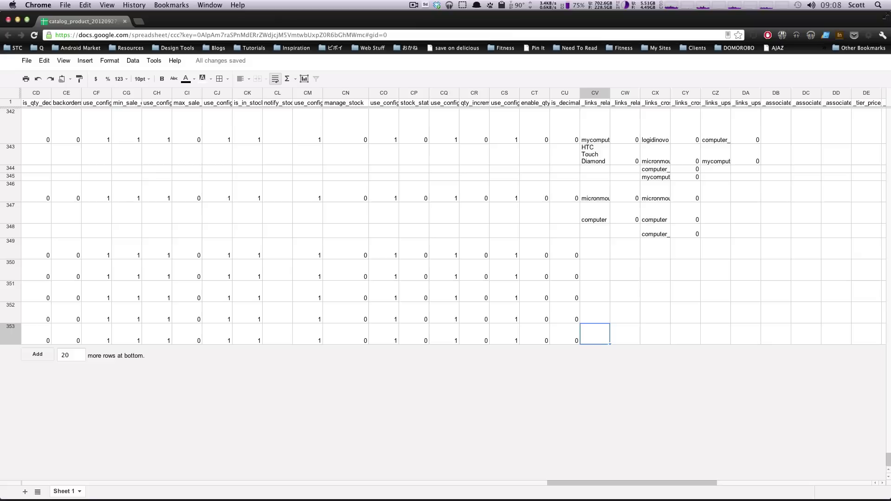
# Review the column headers and row 353's far-right media and custom option cells.
pyautogui.click(444, 103)
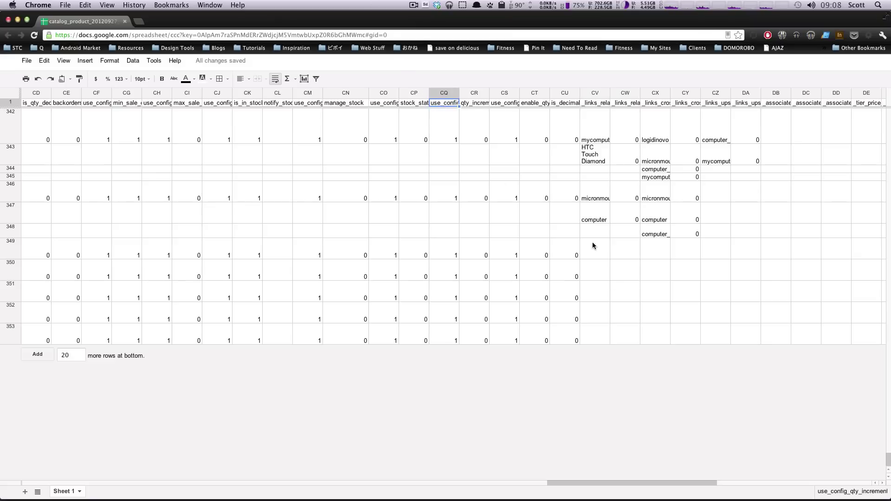
pyautogui.press('Right')
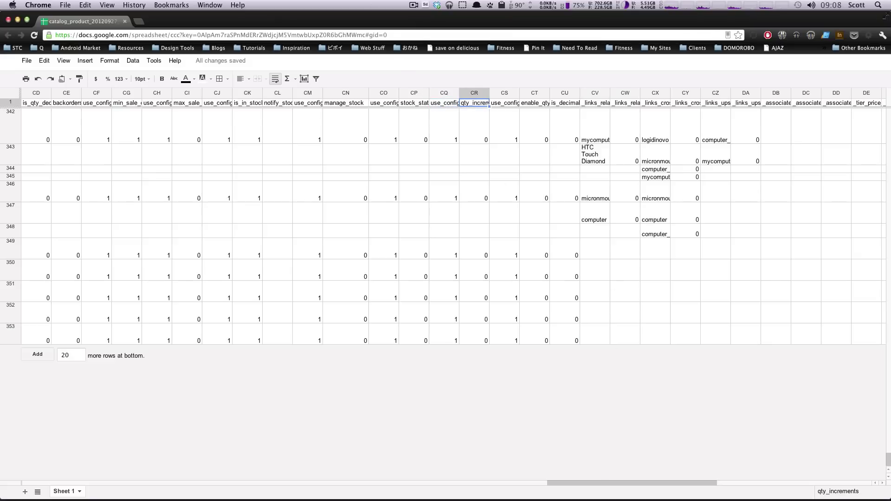
pyautogui.press('Right')
pyautogui.click(720, 271)
pyautogui.press('Down')
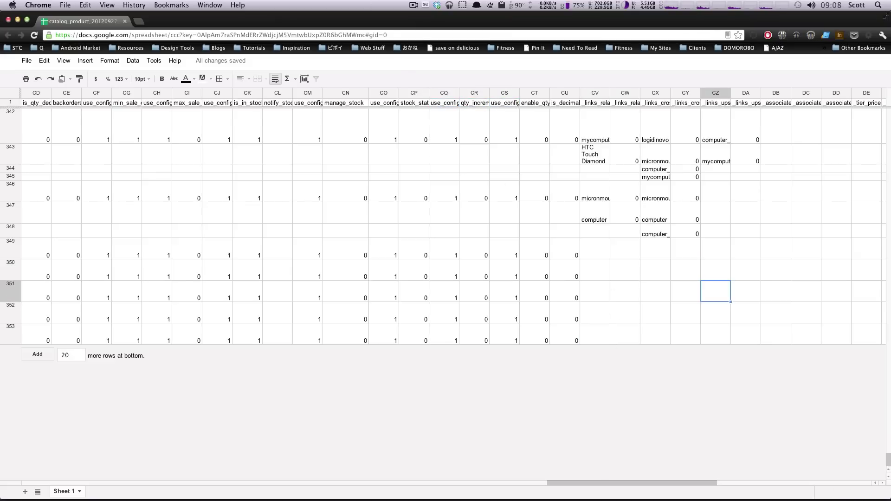
pyautogui.press('Right')
pyautogui.press('Right')
pyautogui.press('Right')
pyautogui.press('Right')
pyautogui.press('Right')
pyautogui.press('Right')
pyautogui.press('Right')
pyautogui.press('Right')
pyautogui.press('Right')
pyautogui.press('Right')
pyautogui.press('Right')
pyautogui.press('Right')
pyautogui.press('Right')
pyautogui.press('Right')
pyautogui.press('Right')
pyautogui.press('Right')
pyautogui.press('Right')
pyautogui.press('Right')
pyautogui.press('Right')
pyautogui.press('Right')
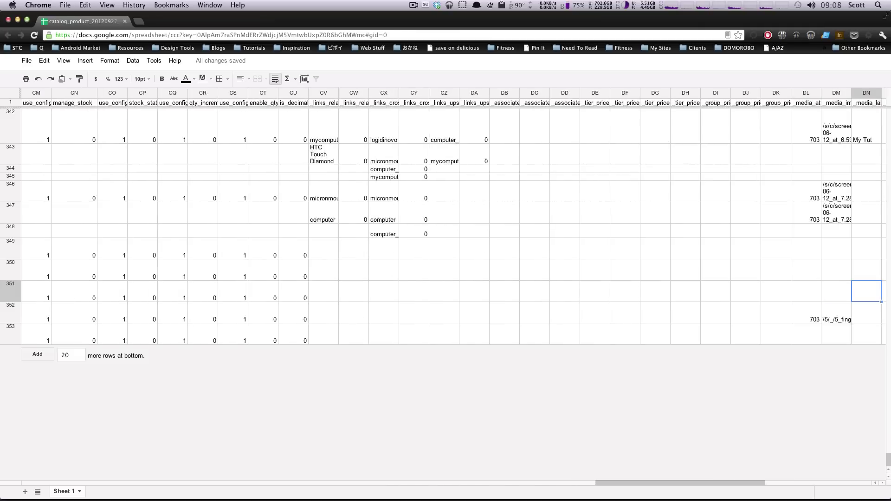
pyautogui.press('Down')
pyautogui.press('Down')
pyautogui.press('Left')
pyautogui.press('Left')
pyautogui.press('Left')
pyautogui.press('Left')
pyautogui.press('Left')
pyautogui.press('Left')
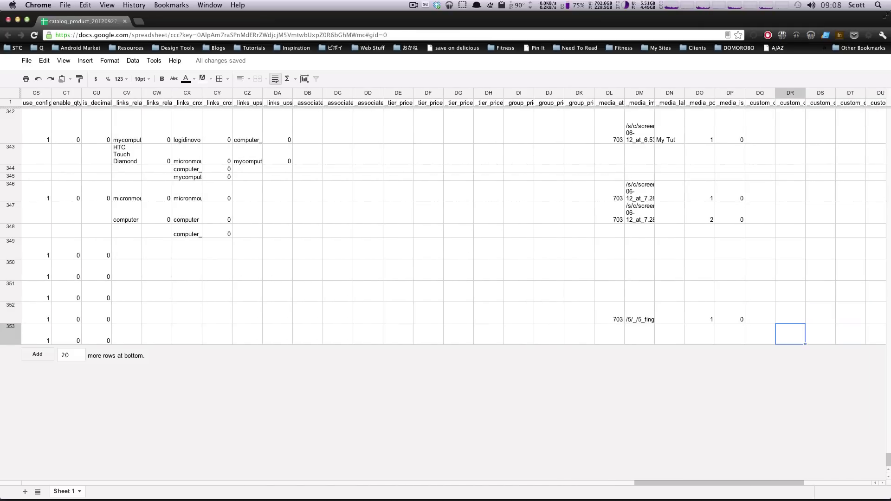
pyautogui.press('Right')
pyautogui.press('Right')
pyautogui.press('Right')
pyautogui.press('Right')
pyautogui.press('Right')
pyautogui.press('Right')
pyautogui.press('Right')
pyautogui.press('Right')
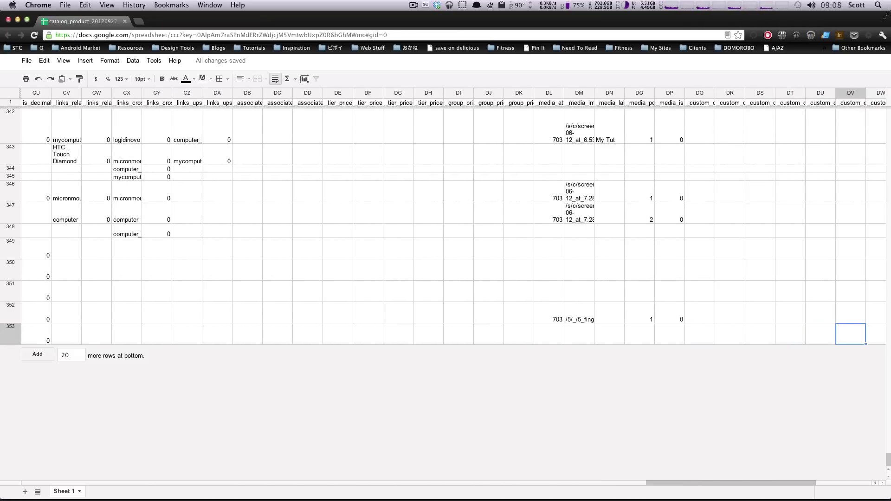
pyautogui.press('Left')
pyautogui.press('Left')
pyautogui.press('Left')
pyautogui.press('Left')
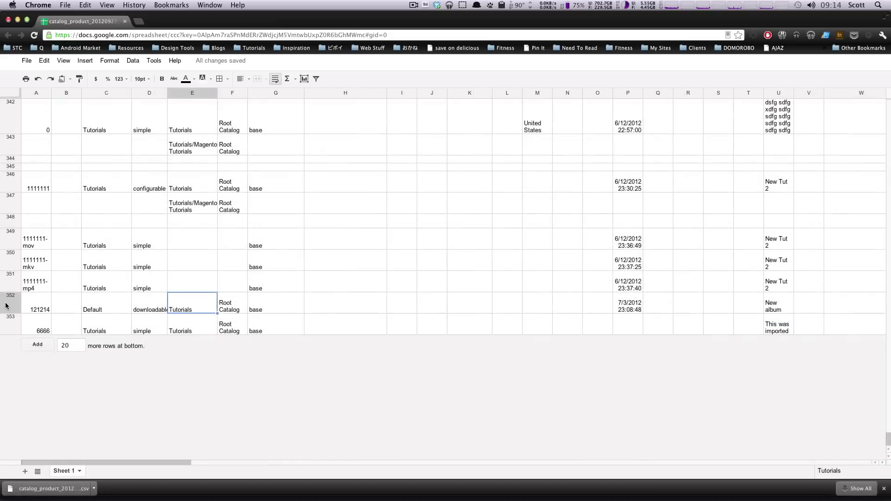
# Delete rows 2–352 so only the 6666 product row remains under the header.
pyautogui.click(10, 302)
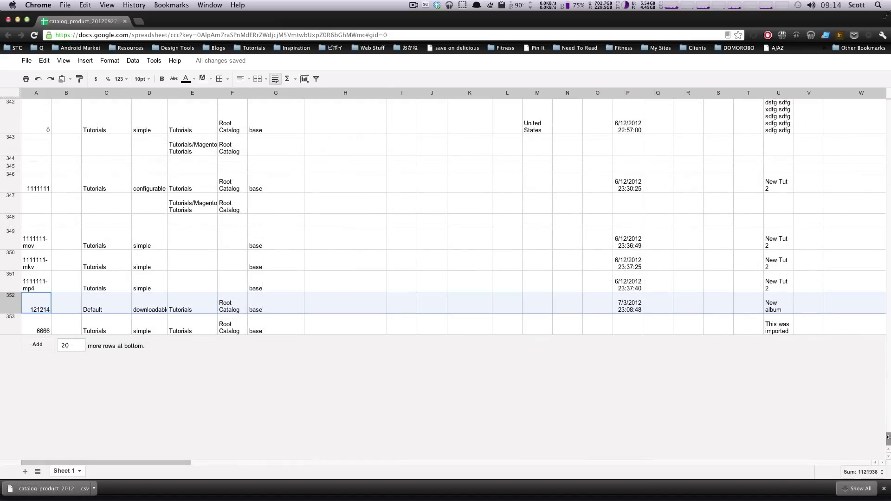
pyautogui.moveTo(887, 437); pyautogui.dragTo(887, 126)
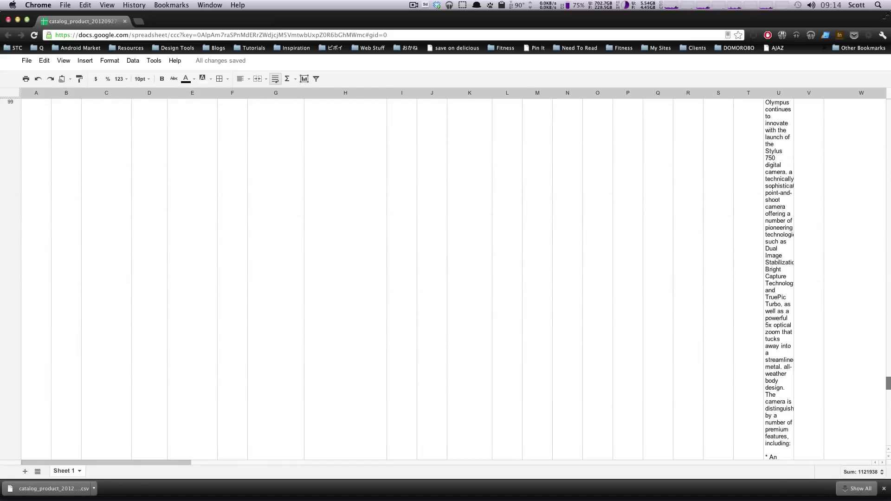
pyautogui.scroll(3, 848, 107)
pyautogui.click(10, 158)
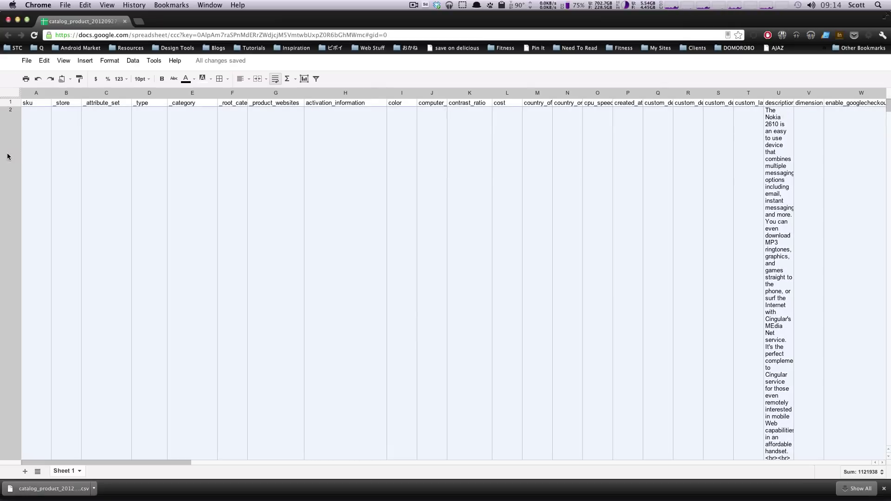
pyautogui.hotkey('ctrl', 'shift', 'Down')
pyautogui.rightClick(9, 158)
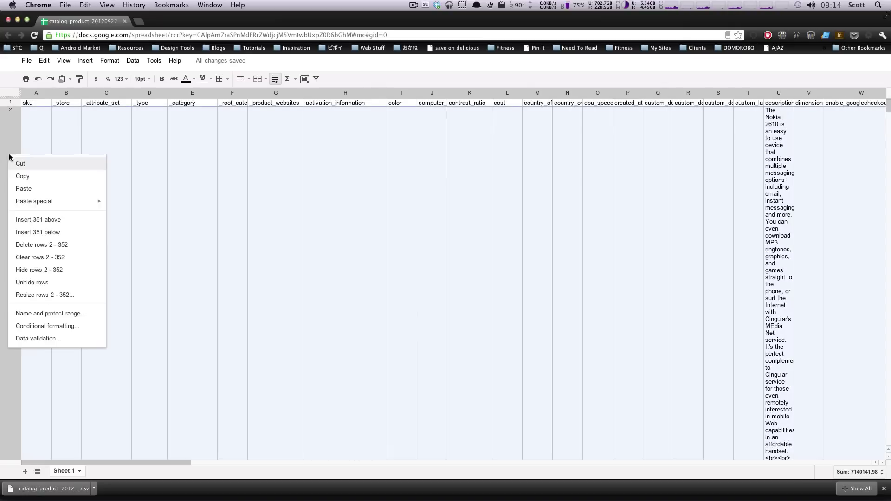
pyautogui.click(45, 246)
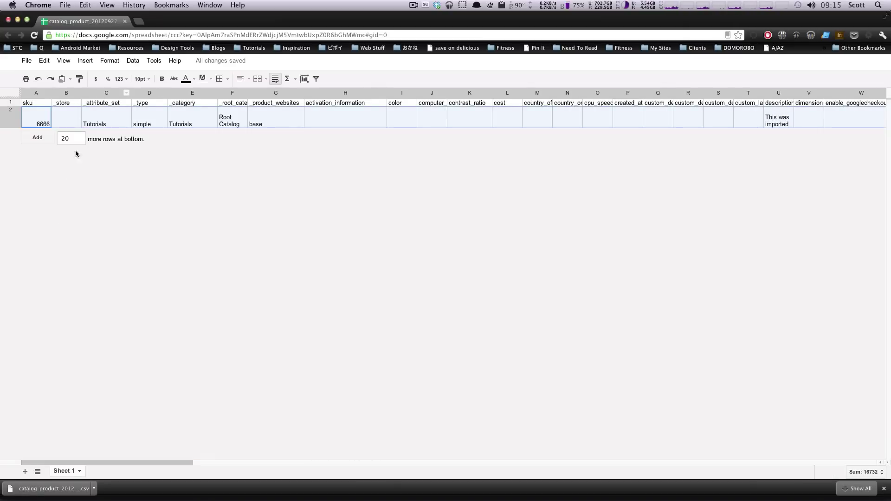
pyautogui.click(115, 122)
pyautogui.click(60, 119)
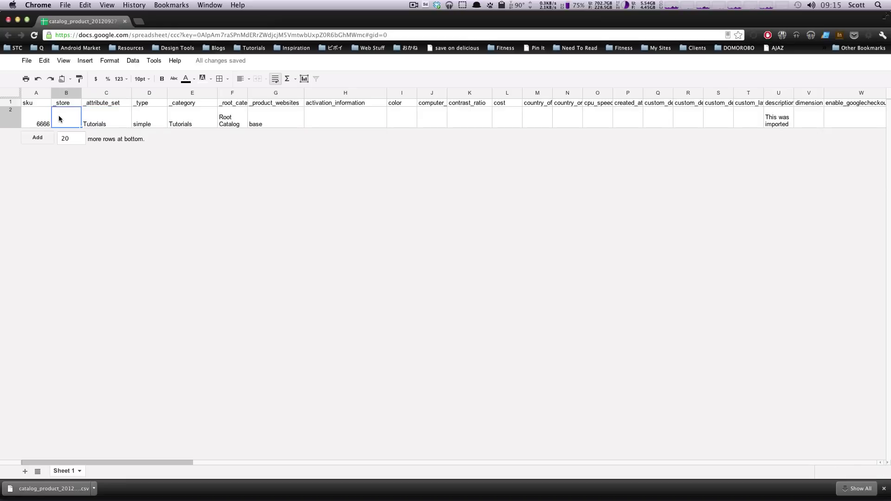
# Download the sheet as a Comma Separated Values file.
pyautogui.click(28, 61)
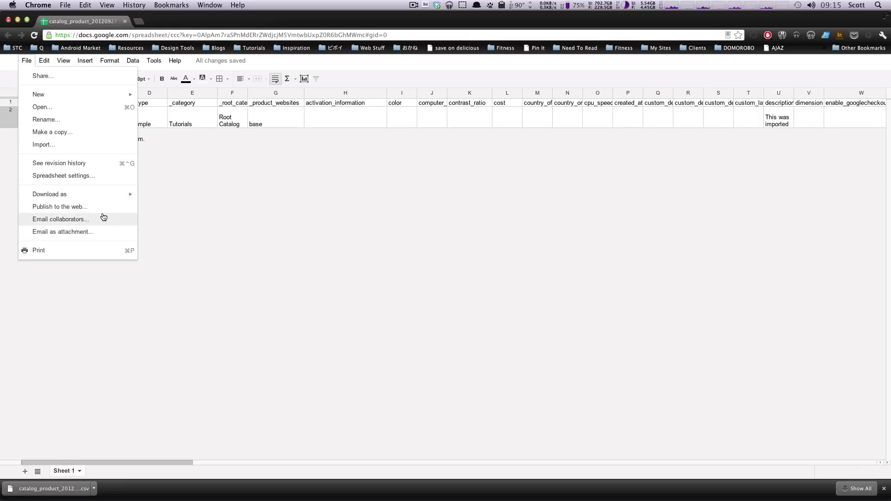
pyautogui.moveTo(105, 203)
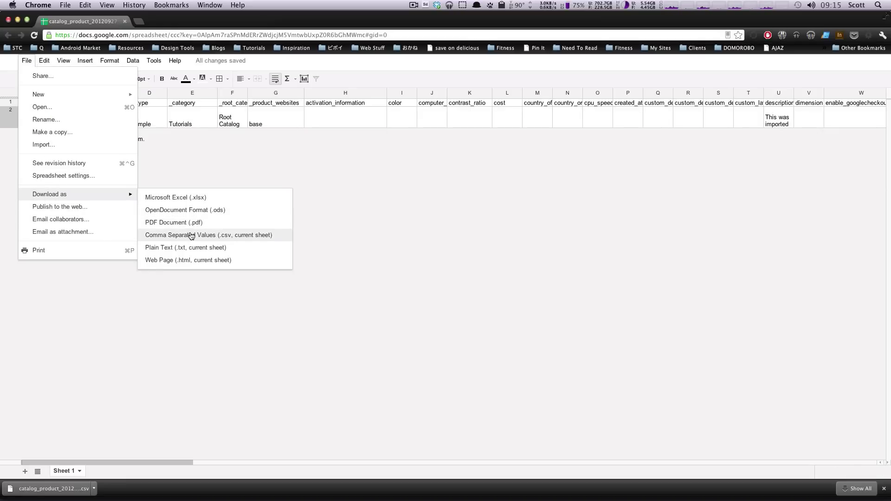
pyautogui.click(191, 233)
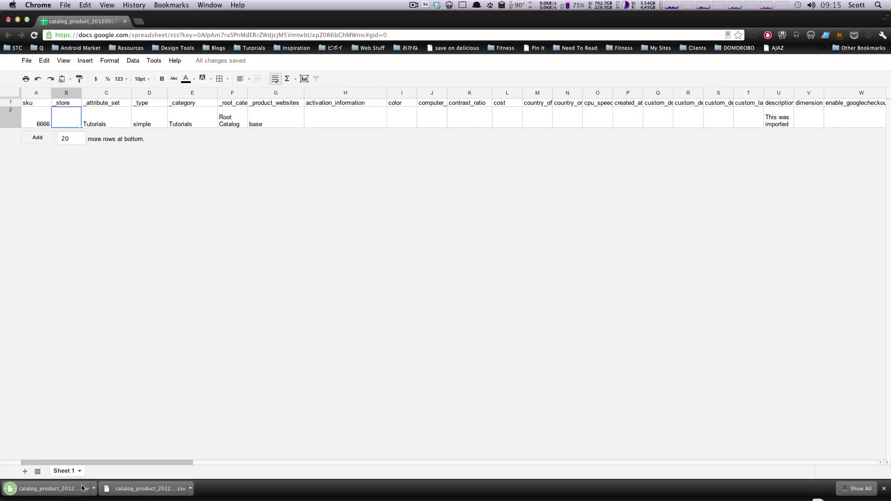
# Return to the browser and open Magento's System > Import/Export > Import page.
pyautogui.press('super+Tab')
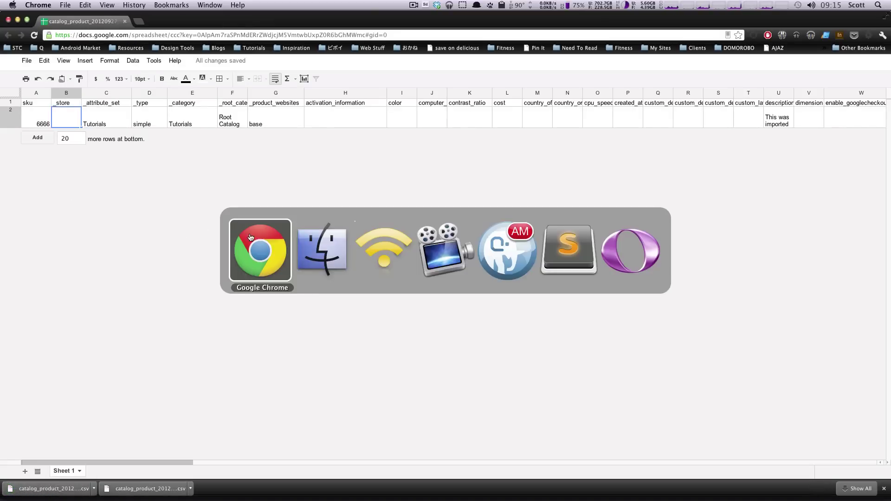
pyautogui.click(258, 246)
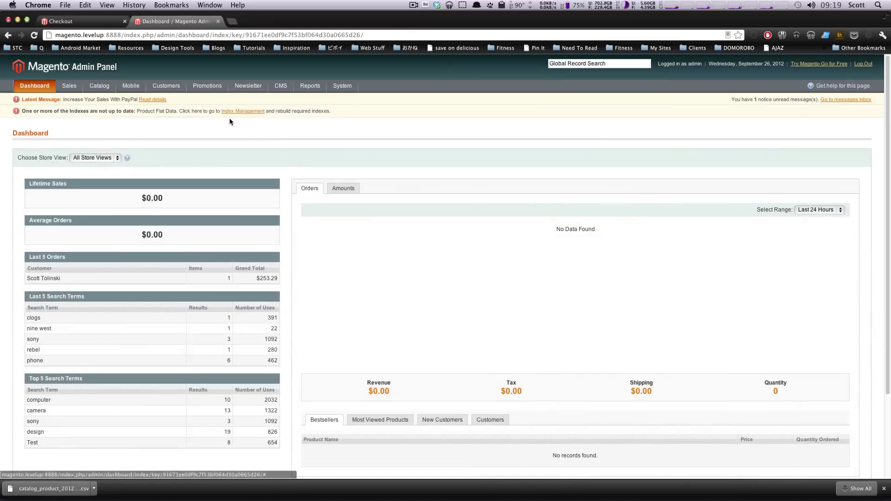
pyautogui.moveTo(301, 94)
pyautogui.moveTo(345, 87)
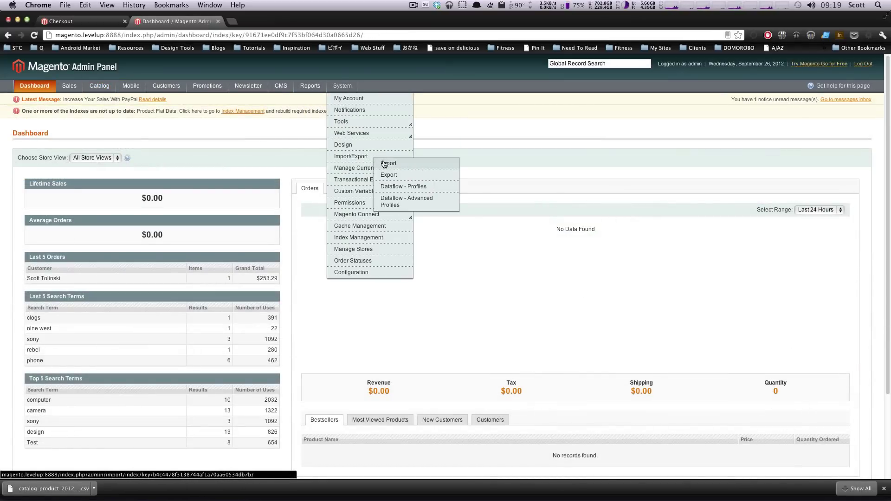
pyautogui.click(384, 163)
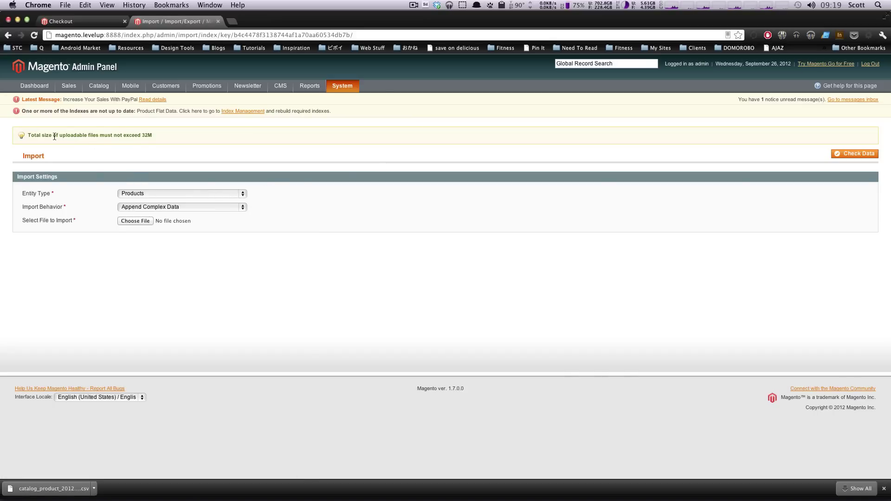
pyautogui.moveTo(54, 136); pyautogui.dragTo(163, 138)
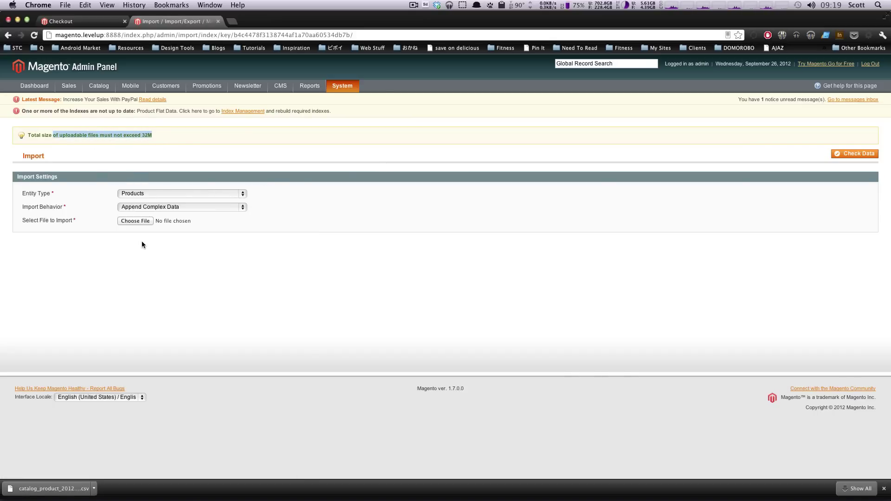
pyautogui.click(161, 140)
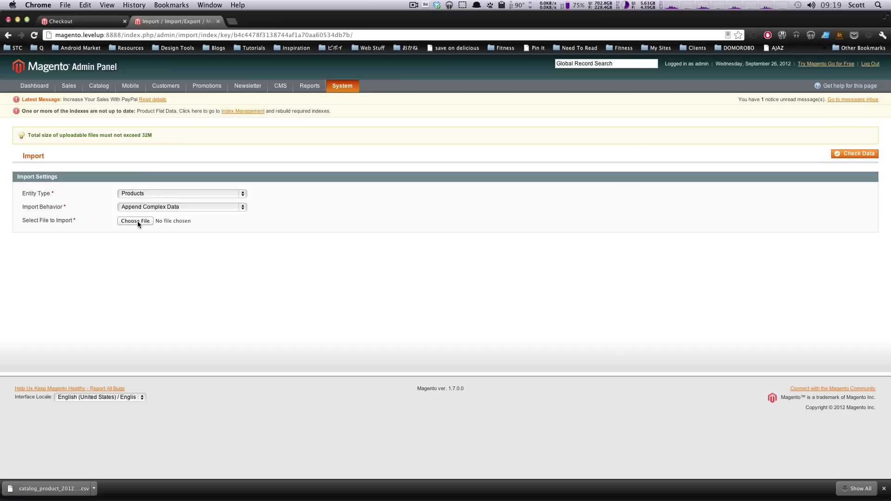
# Keep Products with Append Complex Data and choose the downloaded 'Sheet 1 (1).csv'.
pyautogui.click(148, 196)
pyautogui.click(140, 207)
pyautogui.click(142, 207)
pyautogui.click(136, 221)
pyautogui.click(394, 88)
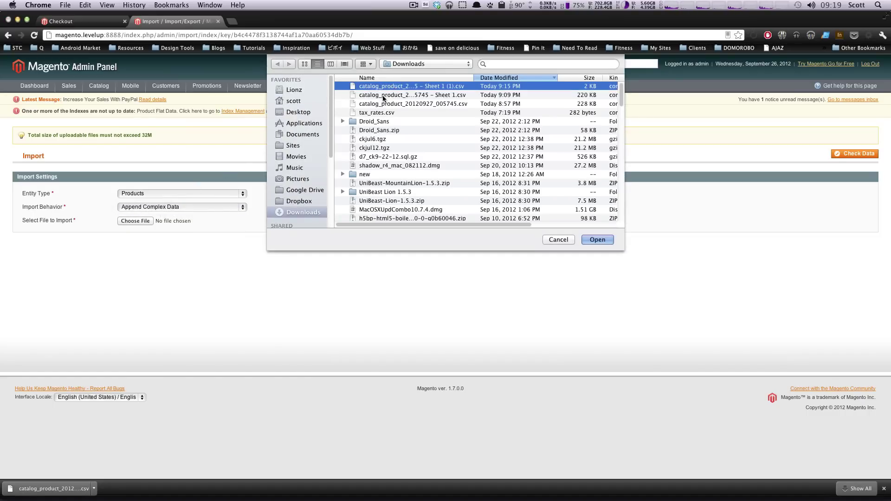
pyautogui.press('Return')
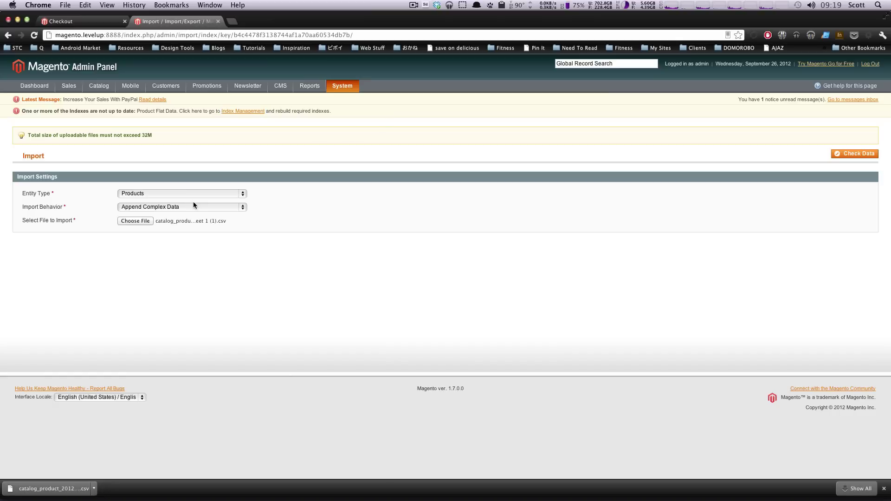
# Check Data on the CSV (1 row checked, 0 errors, file valid), then run the import.
pyautogui.click(856, 155)
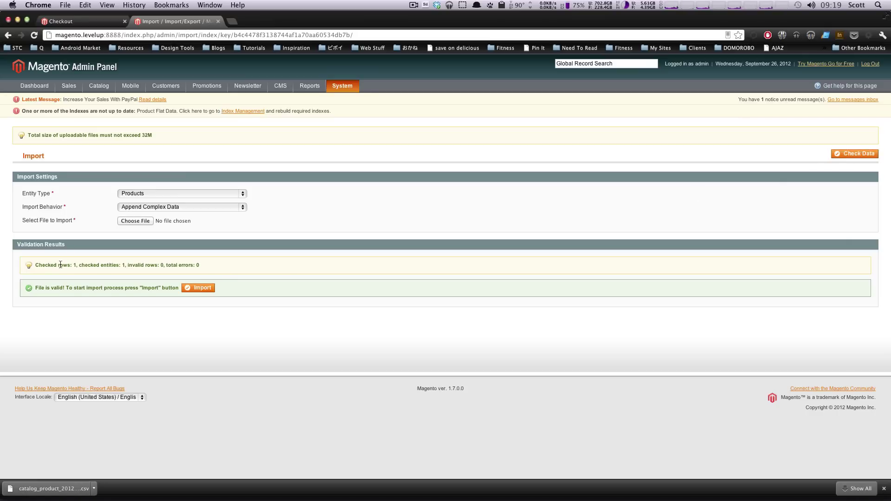
pyautogui.moveTo(33, 263); pyautogui.dragTo(168, 264)
pyautogui.doubleClick(88, 265)
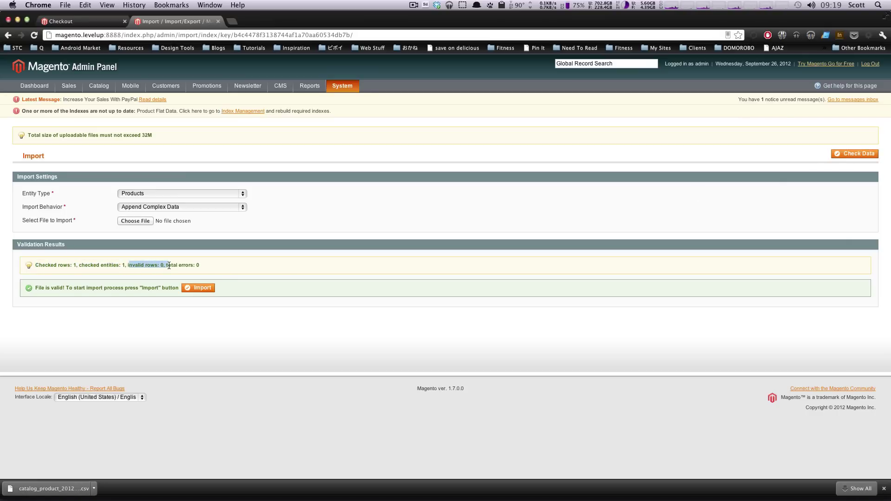
pyautogui.click(195, 265)
pyautogui.moveTo(85, 264); pyautogui.dragTo(122, 265)
pyautogui.click(135, 267)
pyautogui.moveTo(46, 288); pyautogui.dragTo(124, 288)
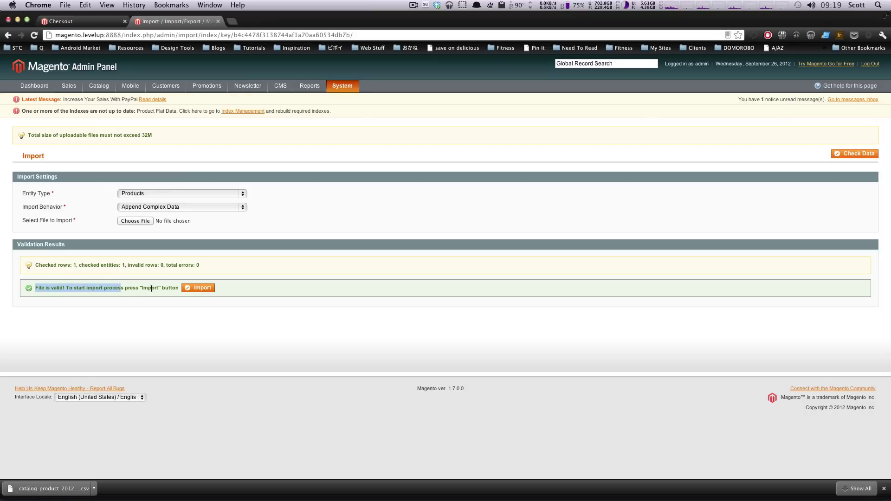
pyautogui.click(165, 288)
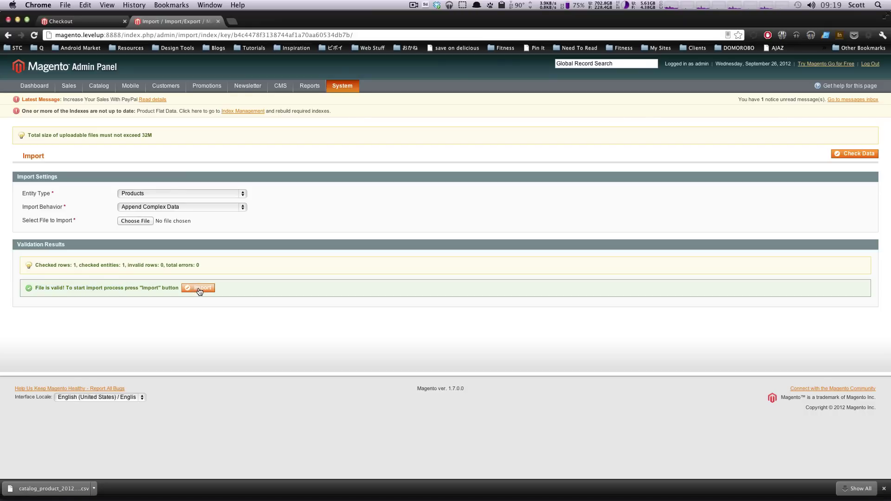
pyautogui.click(201, 289)
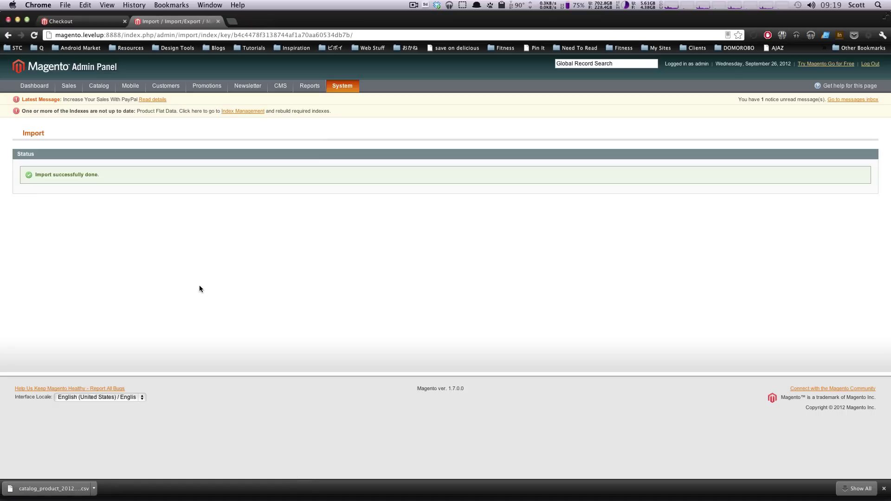
# In Index Management, select all nine indexes and submit the Reindex Data action.
pyautogui.click(239, 111)
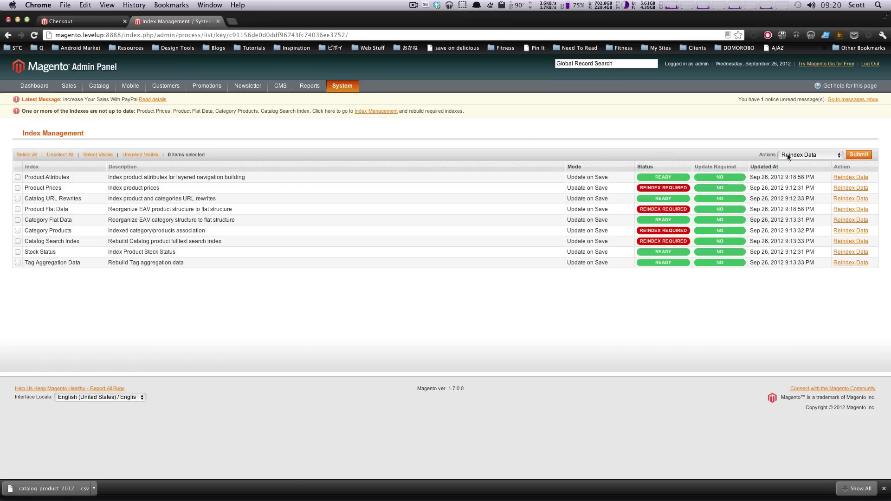
pyautogui.click(817, 155)
pyautogui.click(838, 156)
pyautogui.click(852, 155)
pyautogui.click(519, 172)
pyautogui.click(25, 155)
pyautogui.click(857, 157)
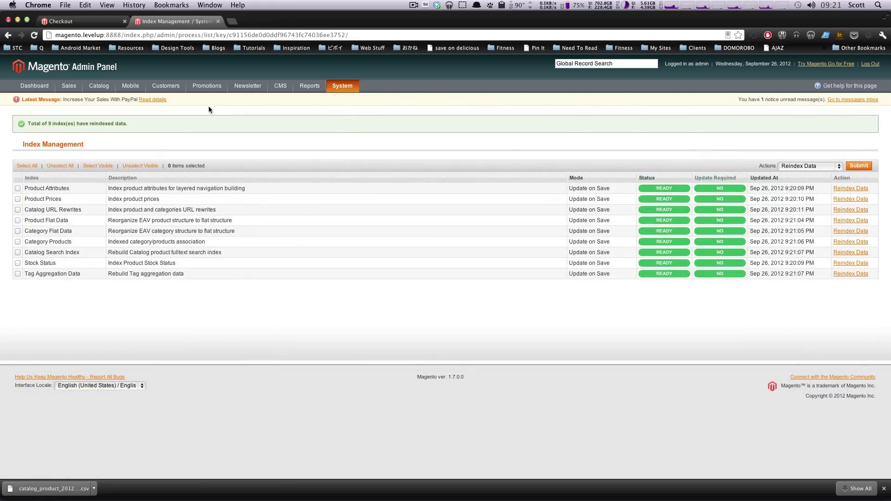
# Go to Catalog > Manage Products and confirm 'Imported' (SKU 6666, $50.00, qty 10000) is listed.
pyautogui.moveTo(100, 88)
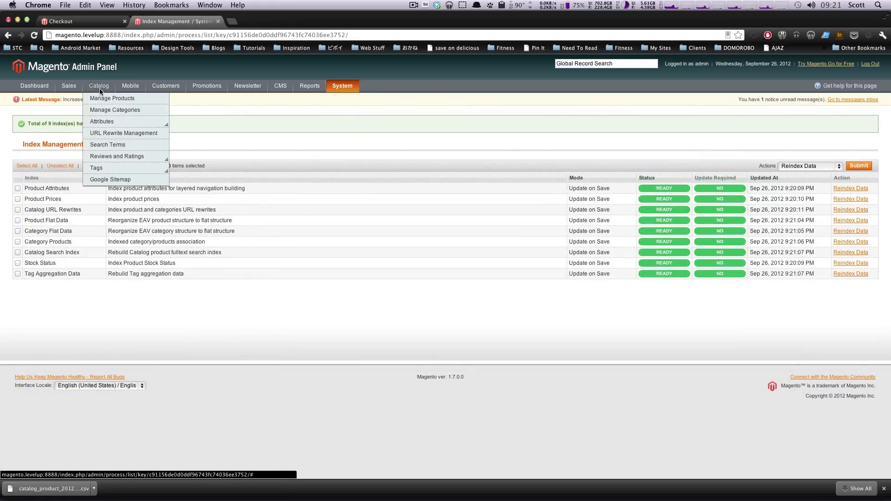
pyautogui.click(122, 102)
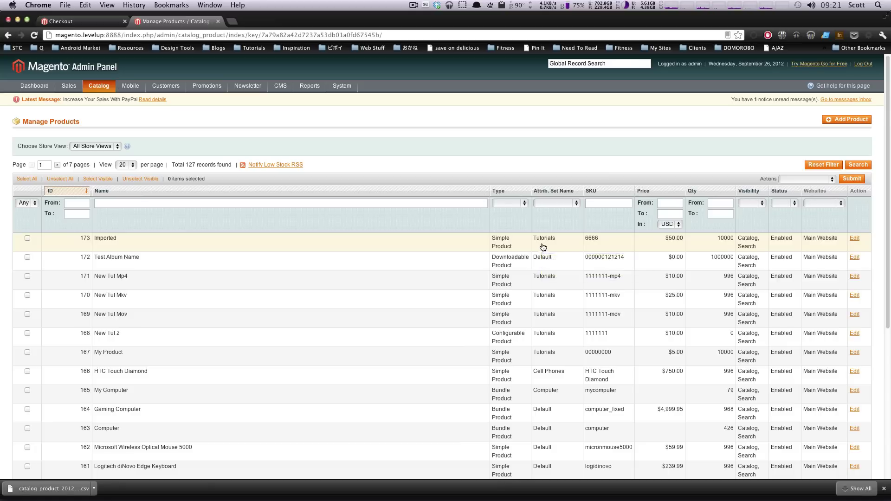
pyautogui.moveTo(99, 86)
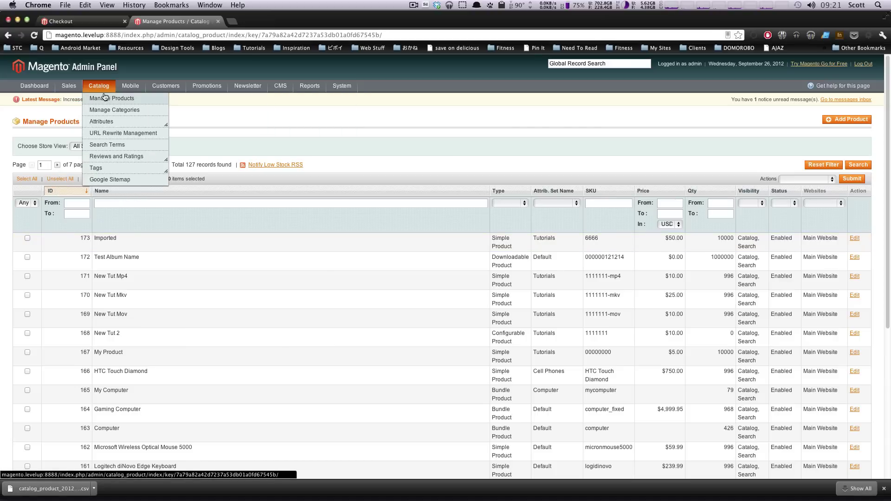